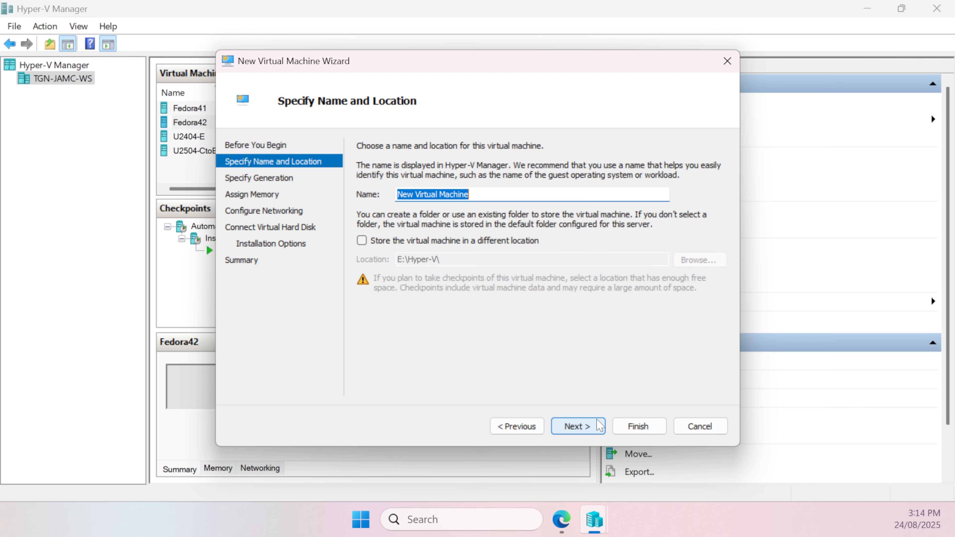
Name the new virtual machine PFS280CE and enable storing it in a different location
type("P")
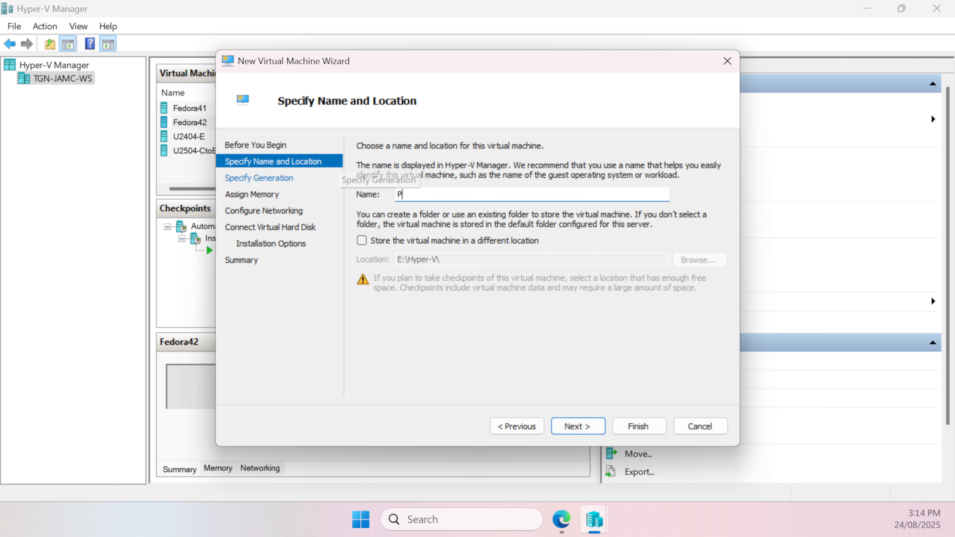
type("FS280CE")
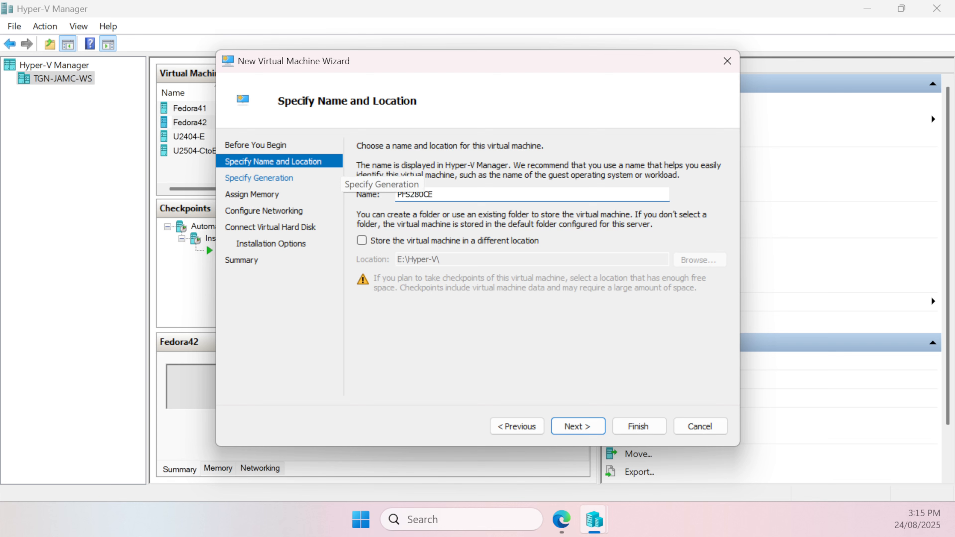
key("ctrl+a")
left_click(440, 245)
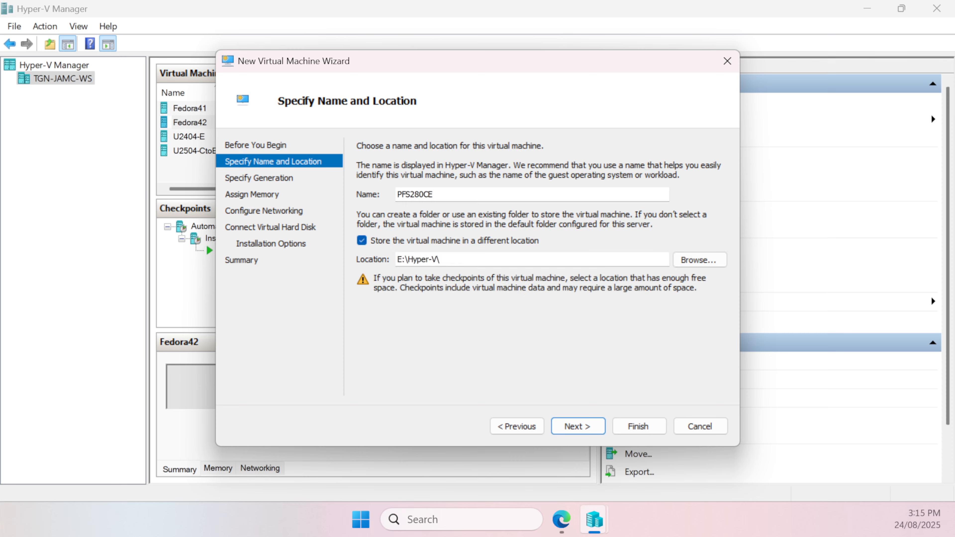
Create a folder PFS280CE inside E:\Hyper-V and choose it as the virtual machine's storage location
left_click(708, 262)
right_click(307, 258)
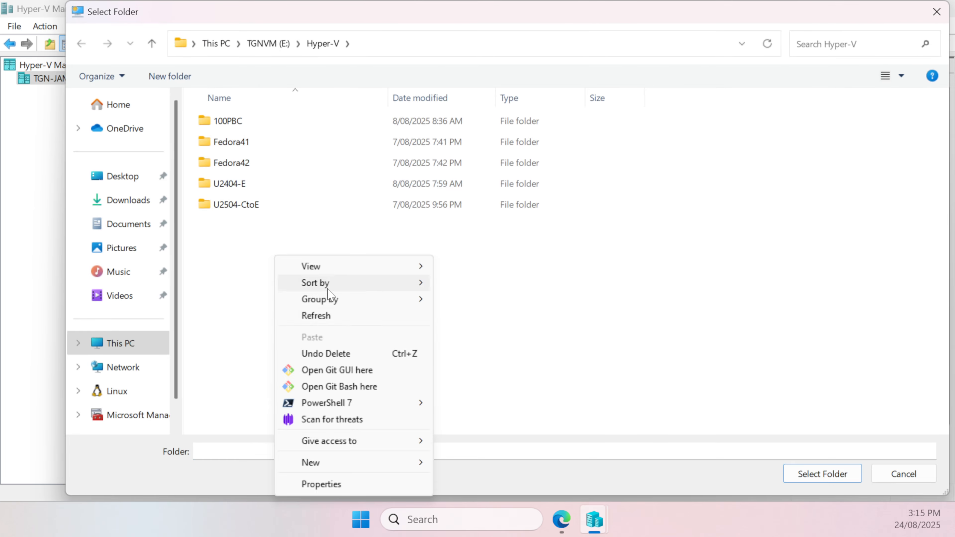
mouse_move(347, 462)
left_click(498, 293)
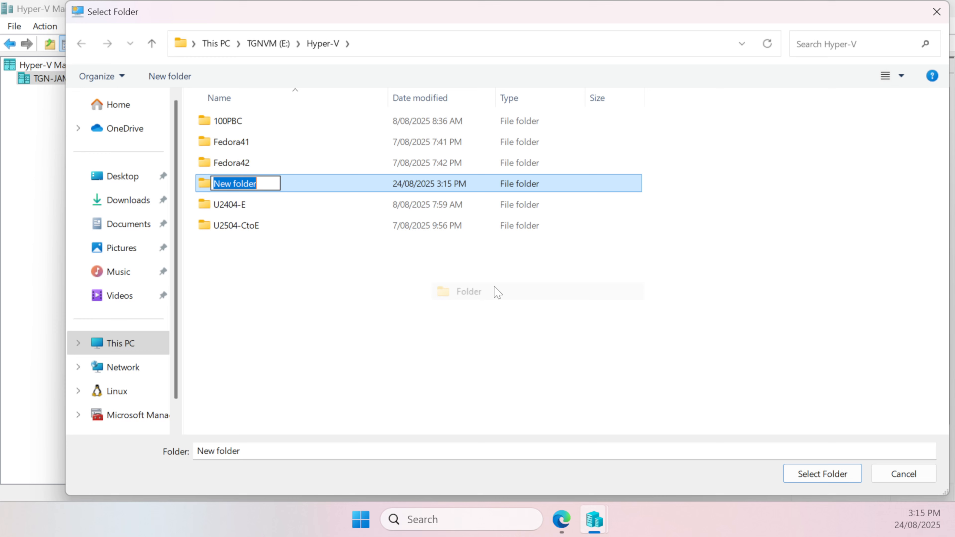
type("PFS280CE")
key("Return")
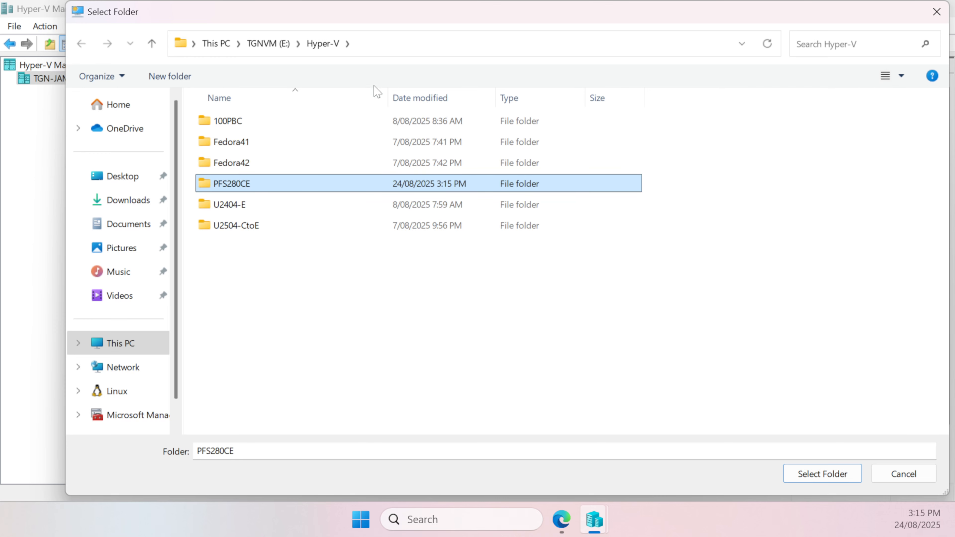
double_click(375, 193)
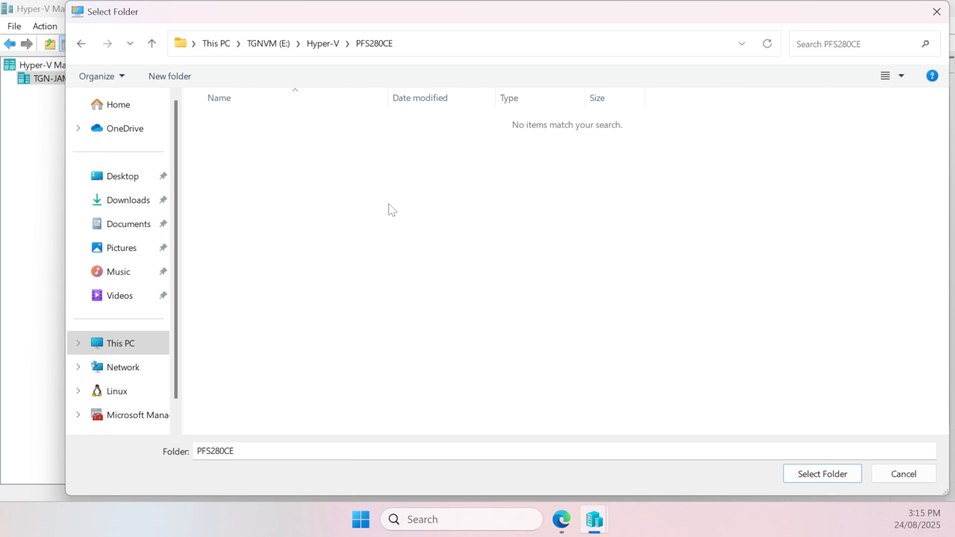
left_click(838, 475)
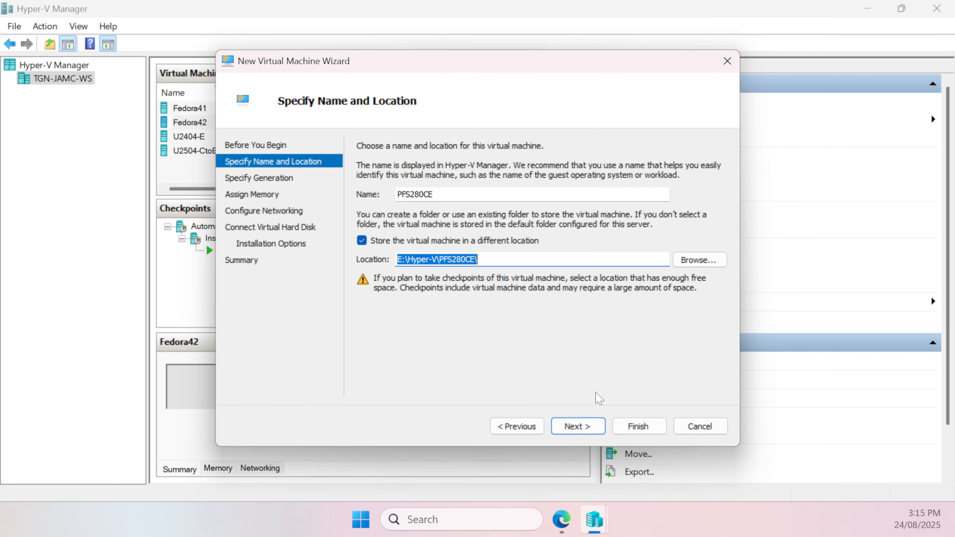
left_click(577, 426)
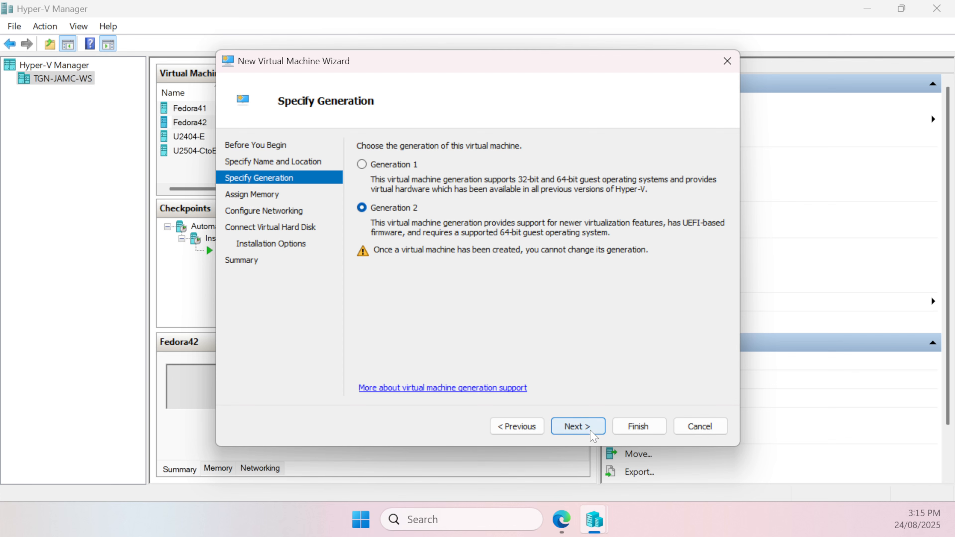
Accept Generation 2 and turn off Dynamic Memory, keeping 4096 MB of startup memory
left_click(589, 421)
left_click(380, 205)
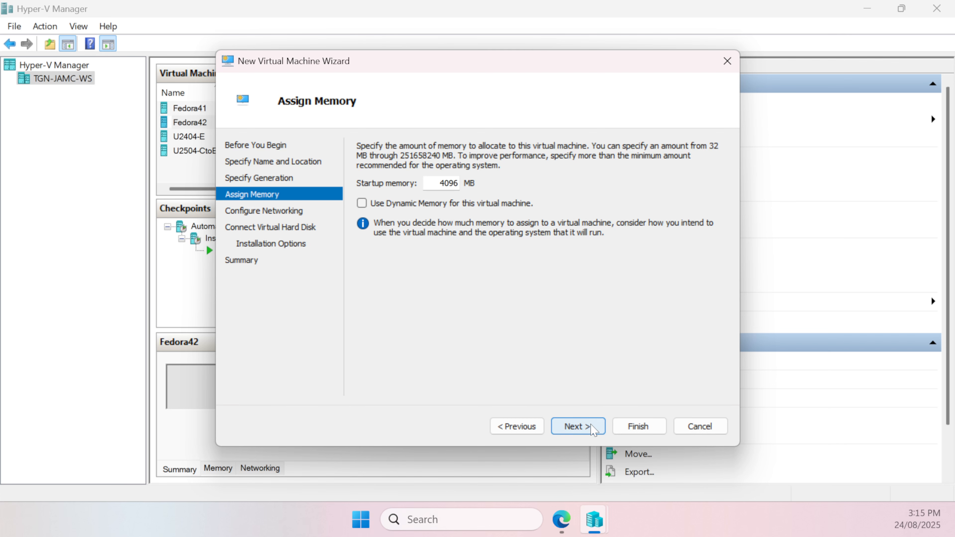
left_click(591, 424)
Connect the virtual machine's network adapter to the TGNExternal virtual switch
left_click(478, 176)
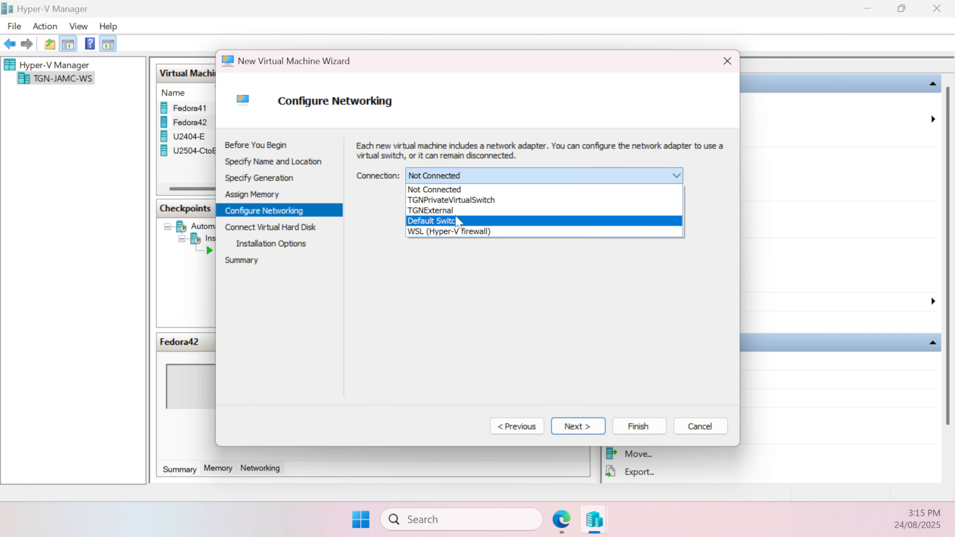
left_click(478, 211)
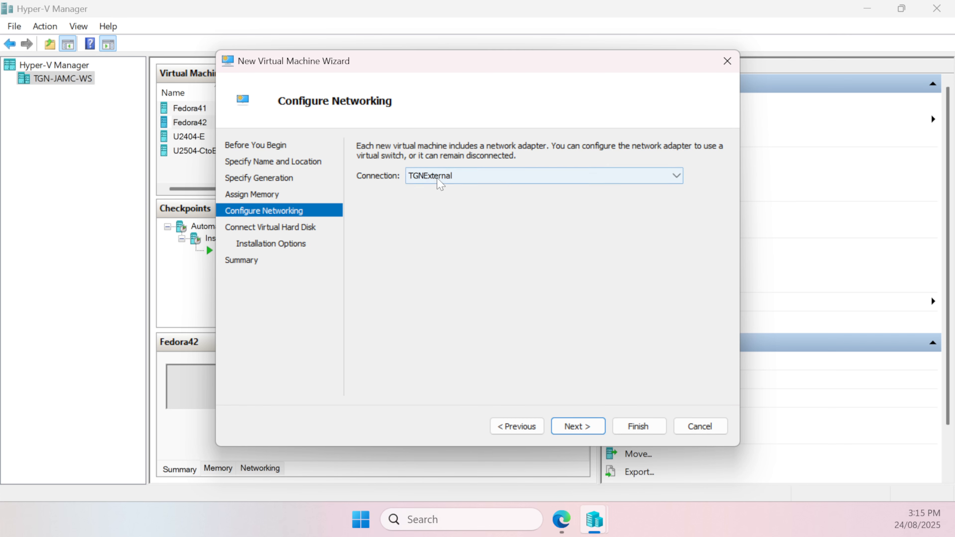
left_click(431, 180)
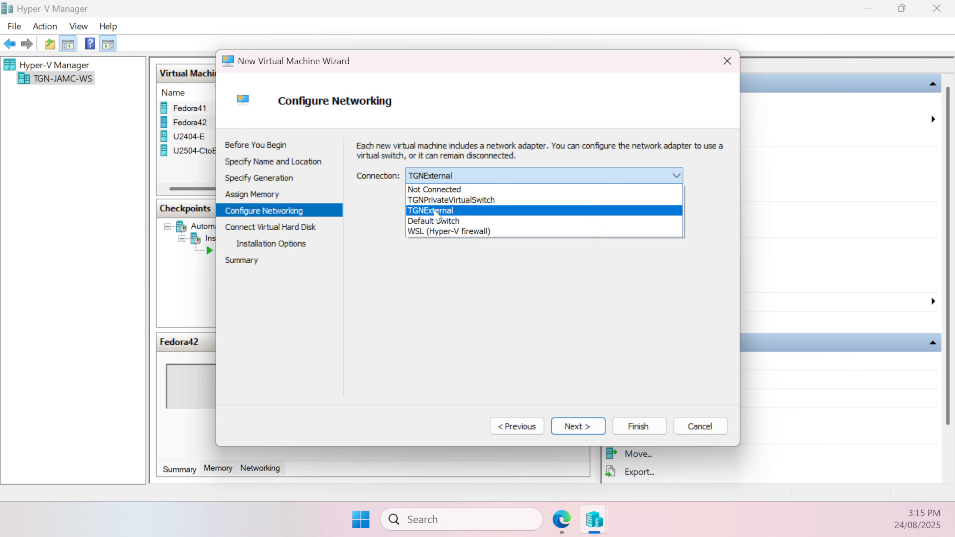
left_click(436, 212)
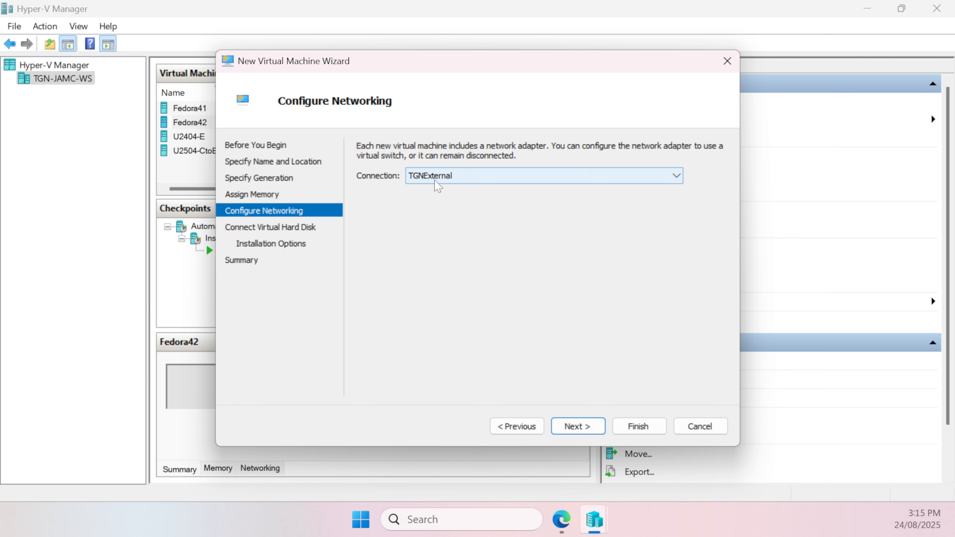
left_click(575, 426)
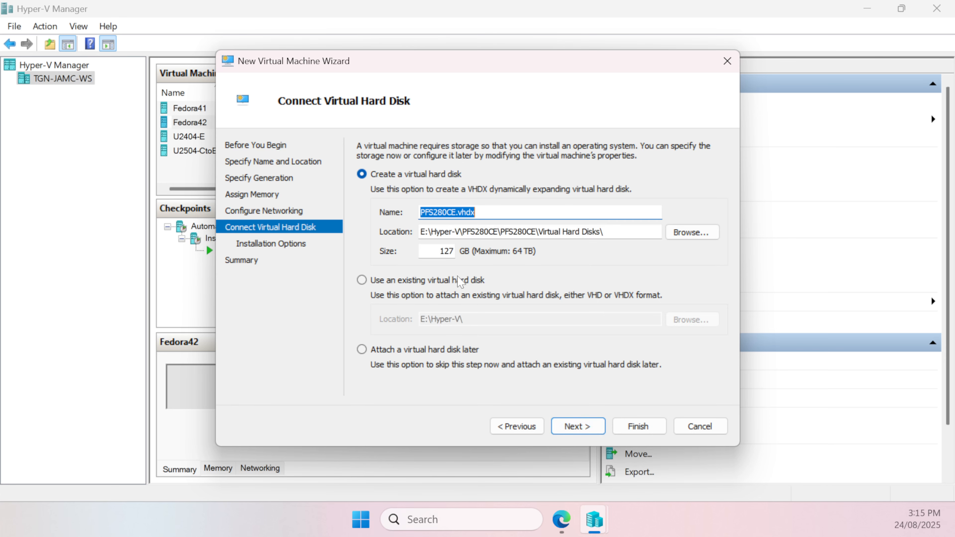
Set the size of the new virtual hard disk PFS280CE.vhdx to 16 GB
double_click(445, 251)
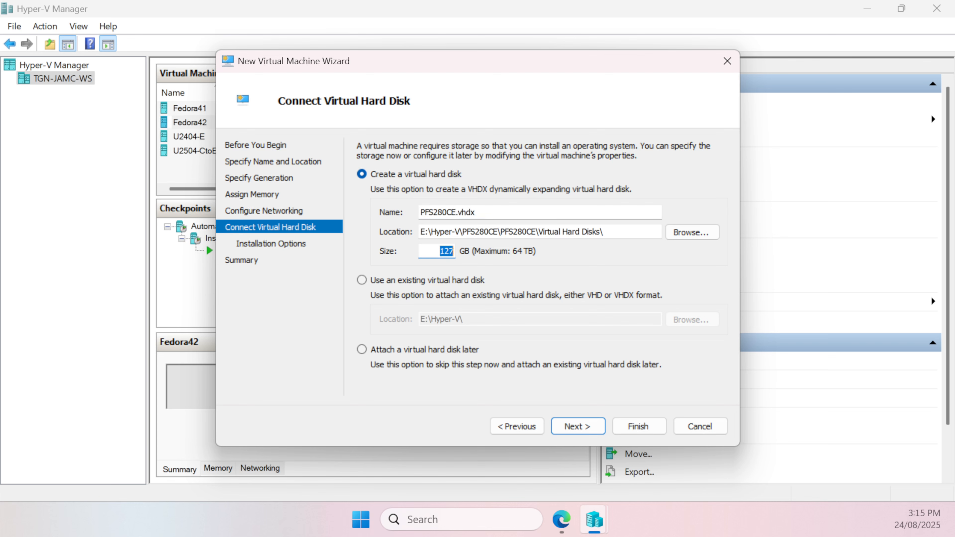
type("16")
key("shift+Home")
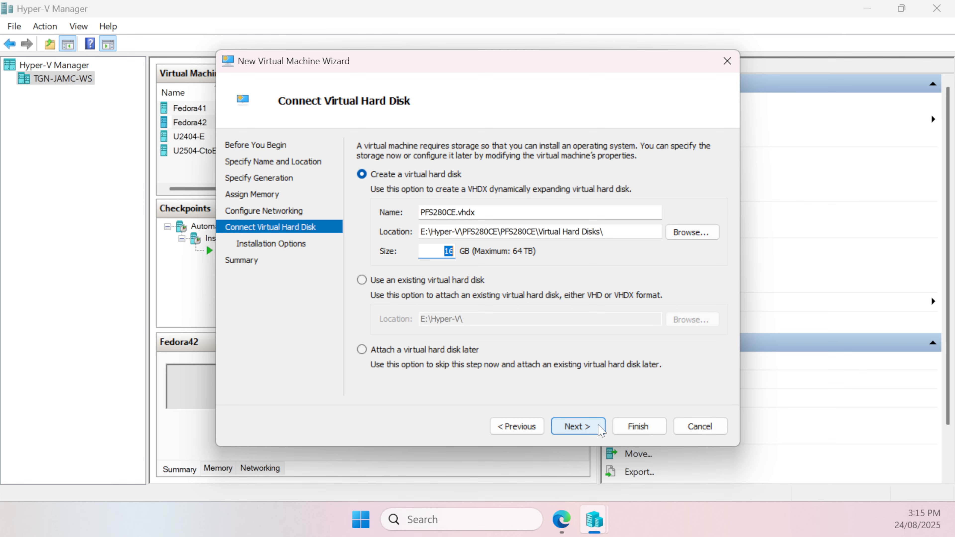
left_click(599, 428)
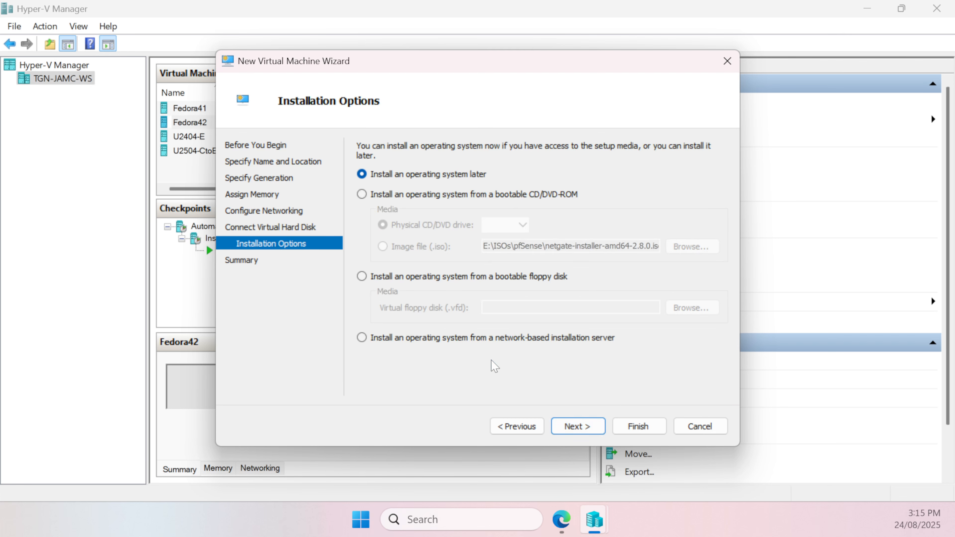
left_click(405, 200)
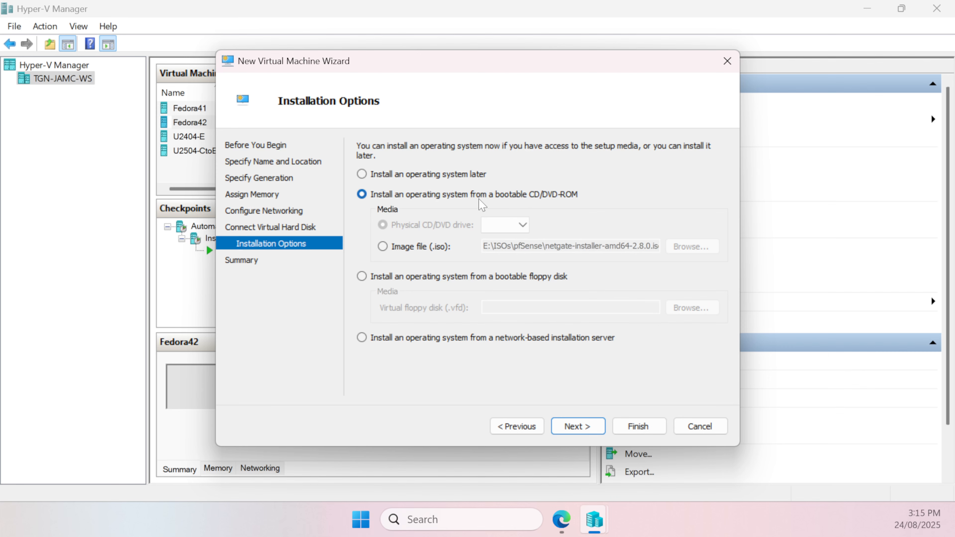
left_click(406, 246)
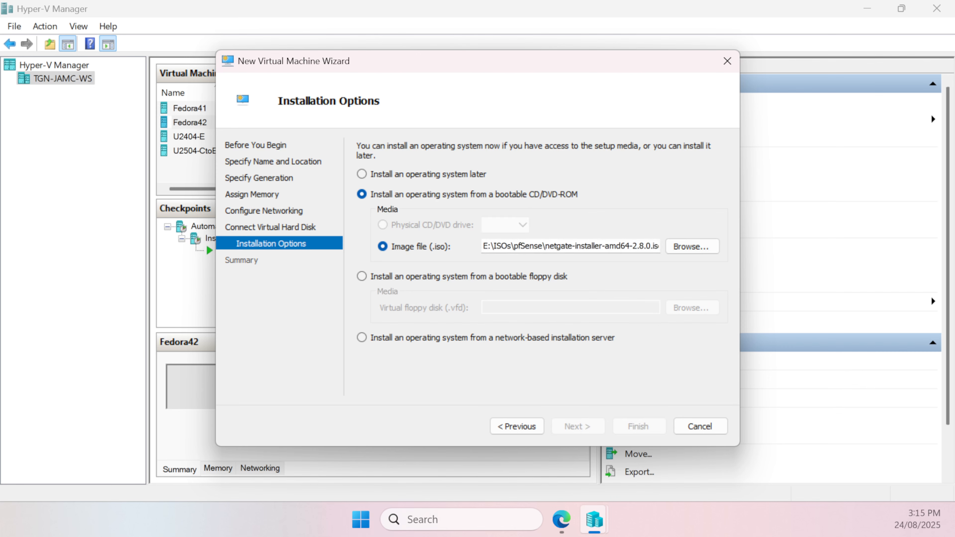
left_click(677, 241)
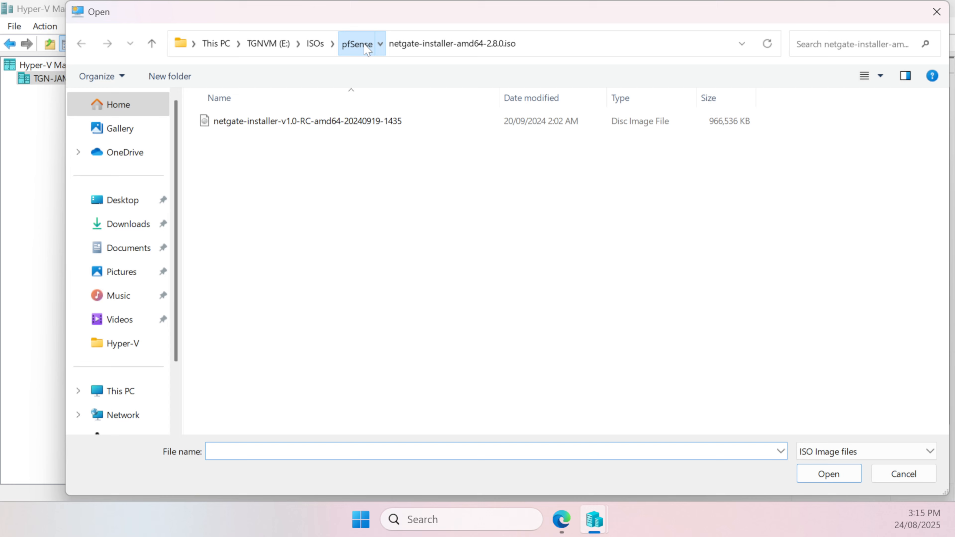
left_click(362, 49)
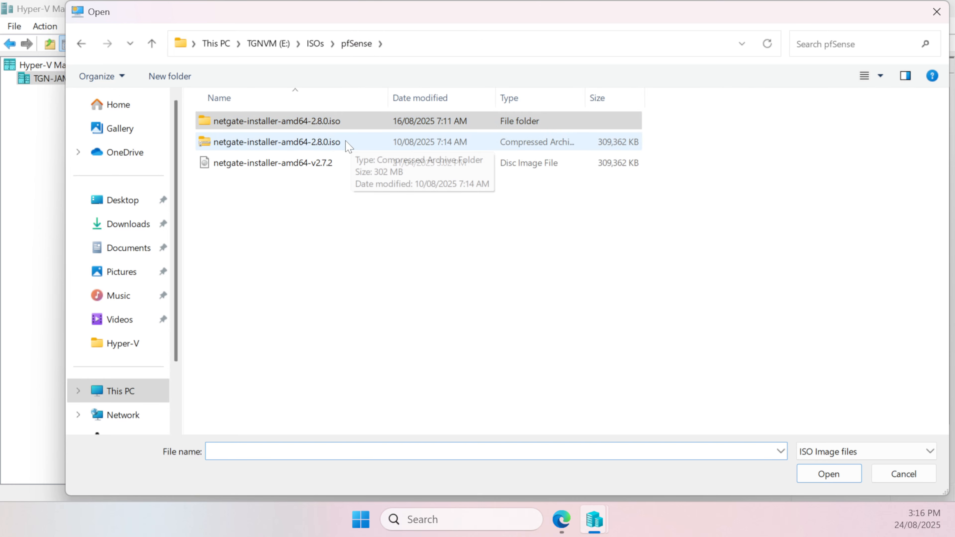
left_click(323, 128)
double_click(322, 127)
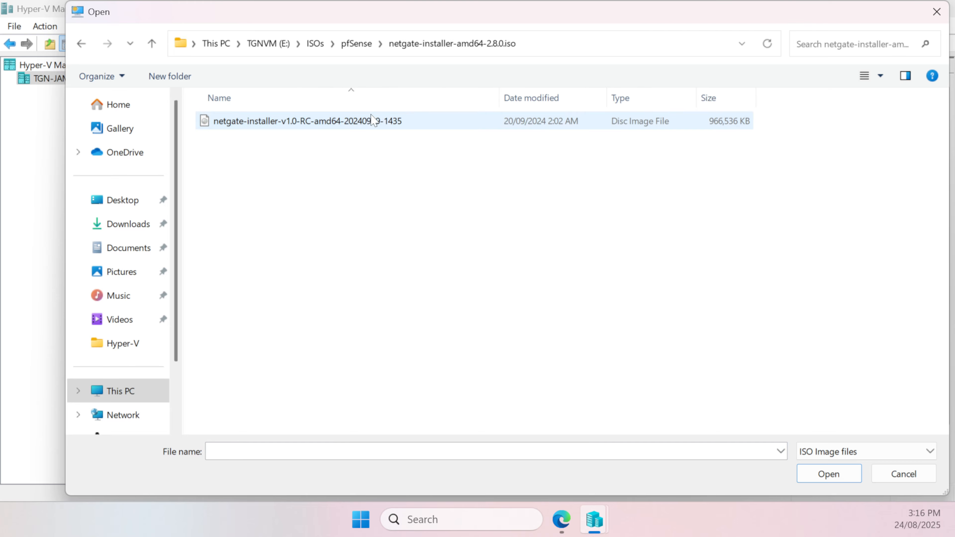
double_click(372, 121)
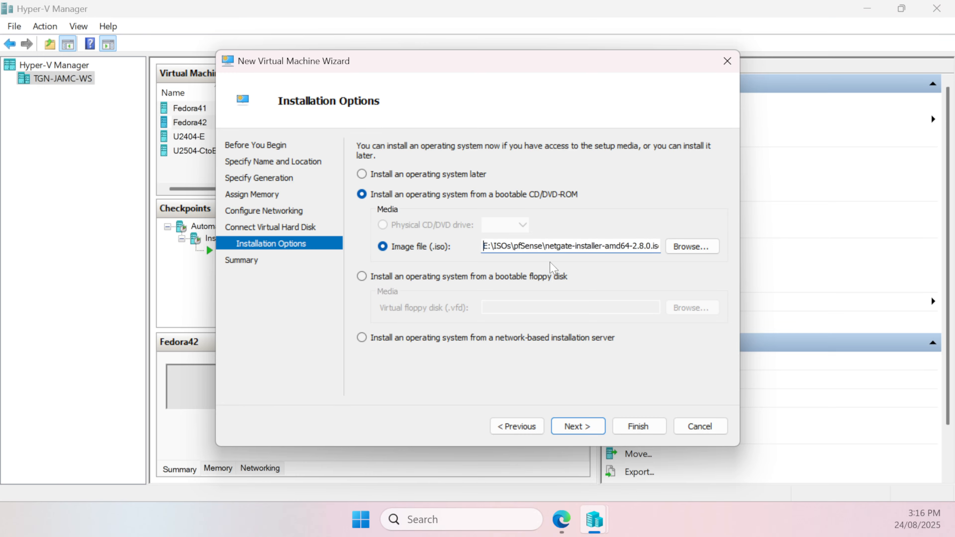
left_click(581, 431)
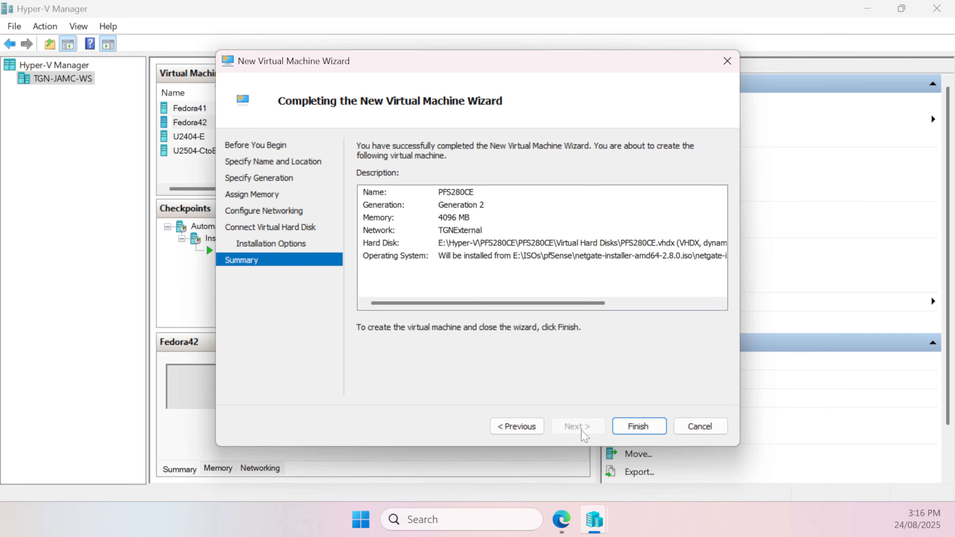
left_click(638, 426)
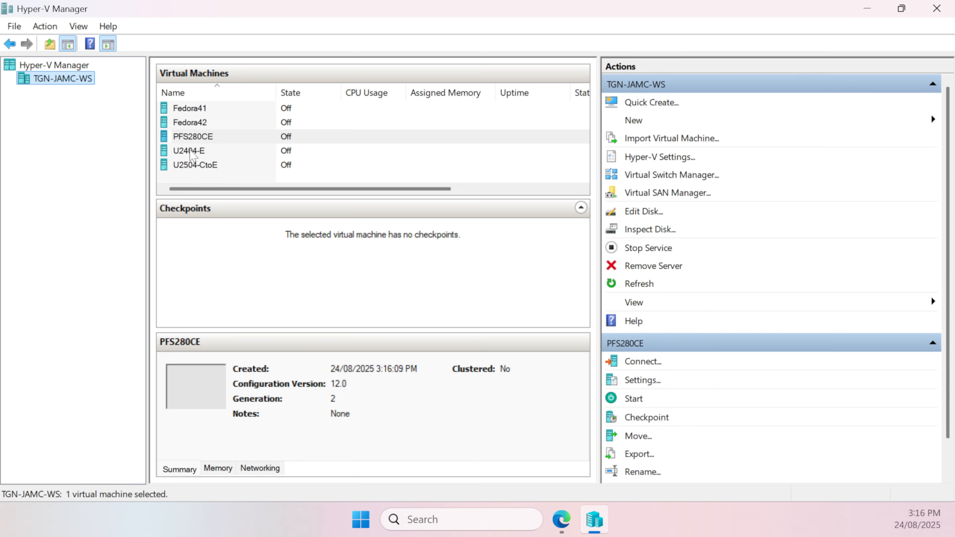
Disable Secure Boot and checkpoints in the settings of the PFS280CE virtual machine
left_click(191, 139)
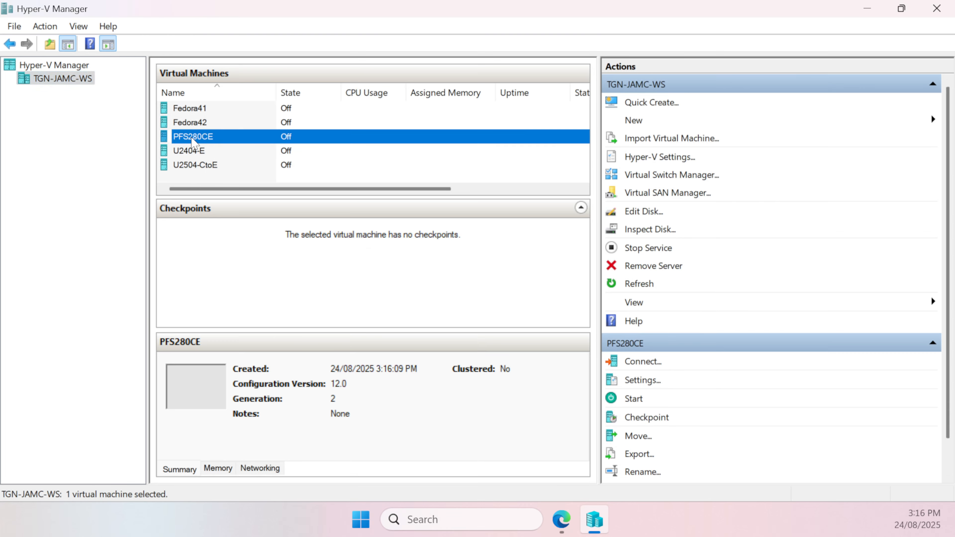
right_click(192, 139)
left_click(240, 171)
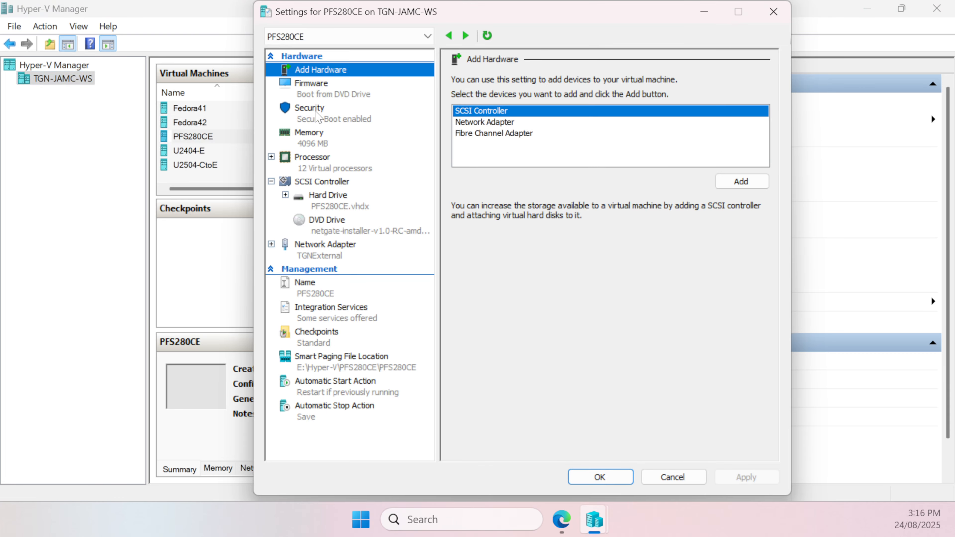
left_click(316, 116)
left_click(475, 119)
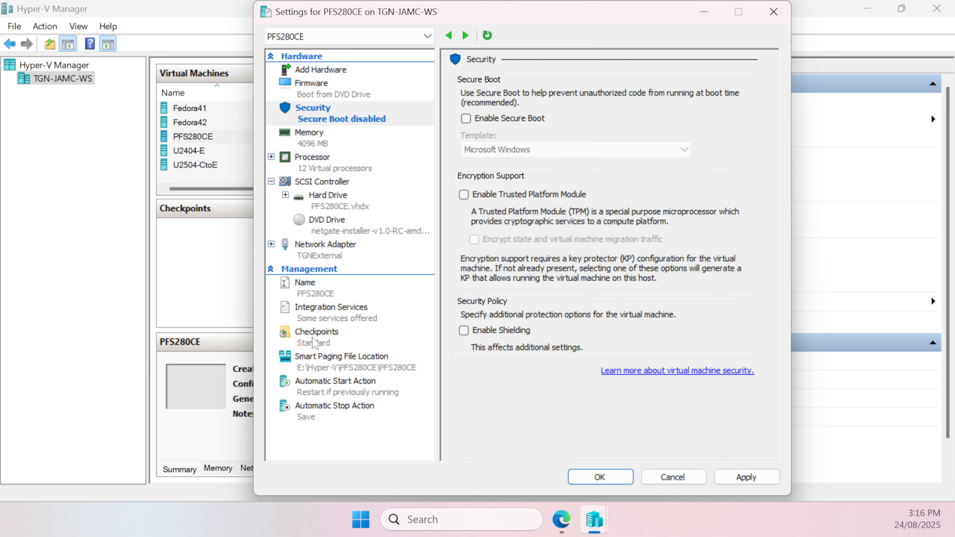
left_click(315, 337)
left_click(465, 109)
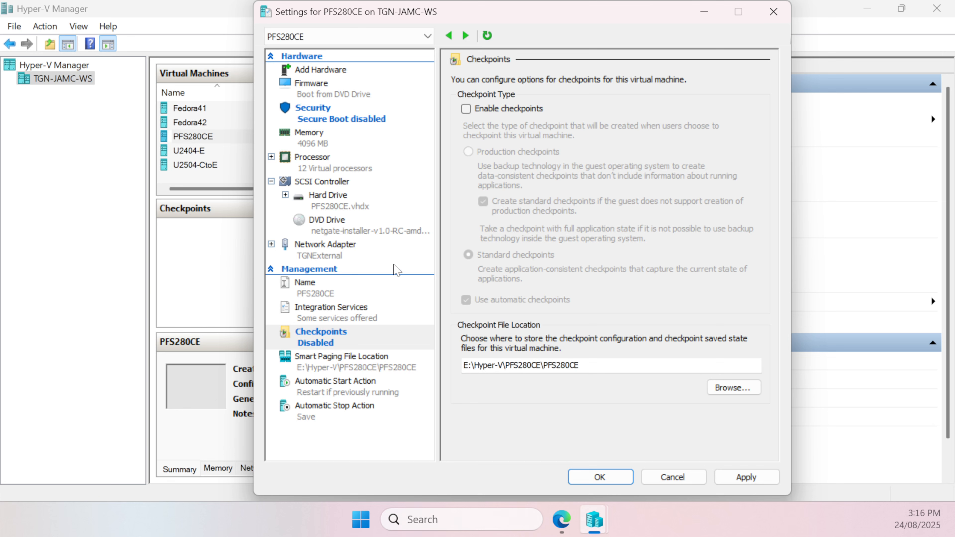
Enable virtual LAN identification with VLAN ID 73 on the TGNExternal network adapter and save the settings
left_click(325, 254)
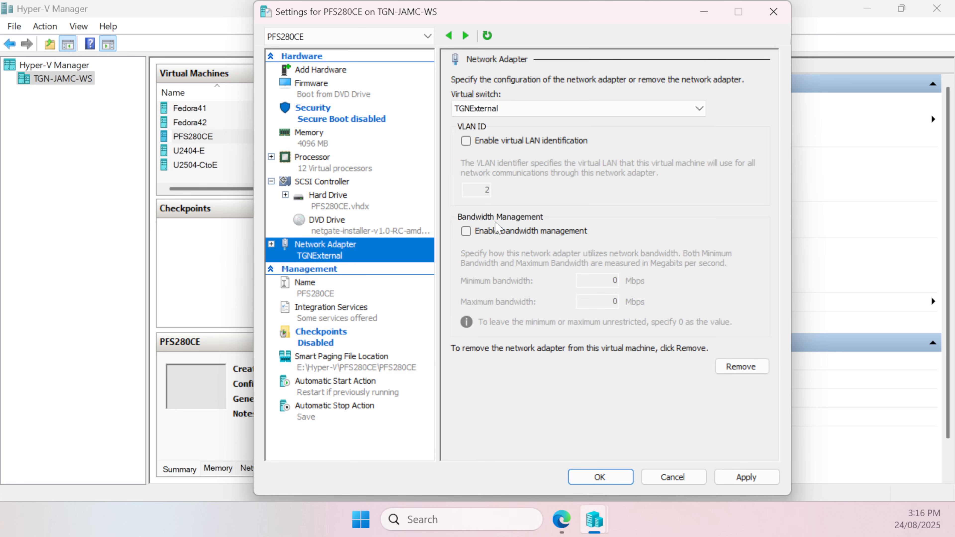
left_click(496, 141)
key("Tab")
type("73")
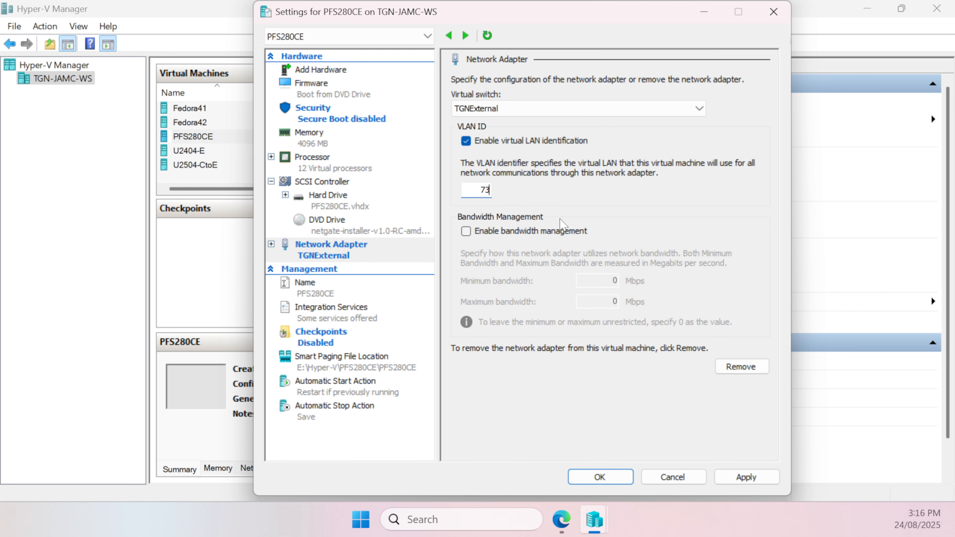
left_click(746, 477)
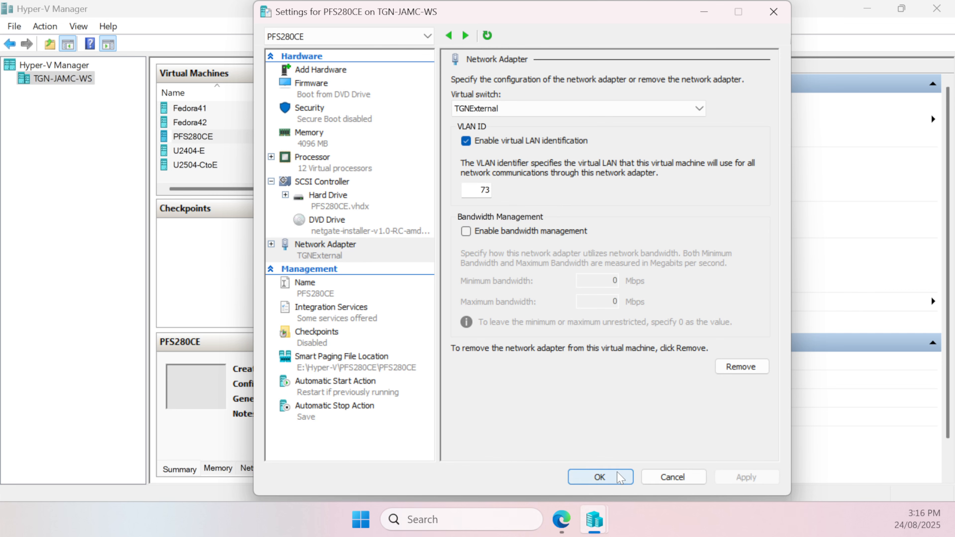
left_click(602, 477)
Open a console connection to the PFS280CE virtual machine
right_click(294, 137)
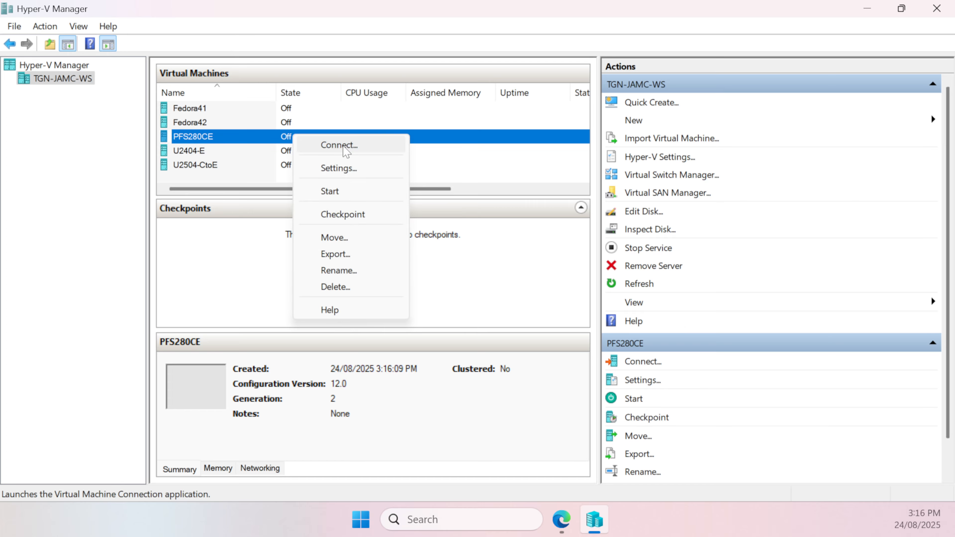
left_click(343, 146)
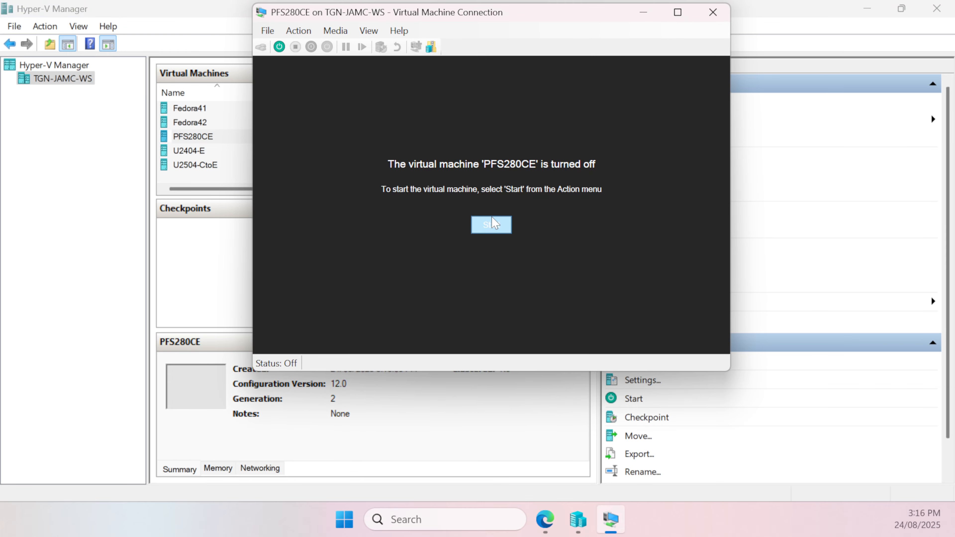
Start the PFS280CE virtual machine, show its console full screen and accept the installer's Copyright and Distribution Notice
left_click(491, 224)
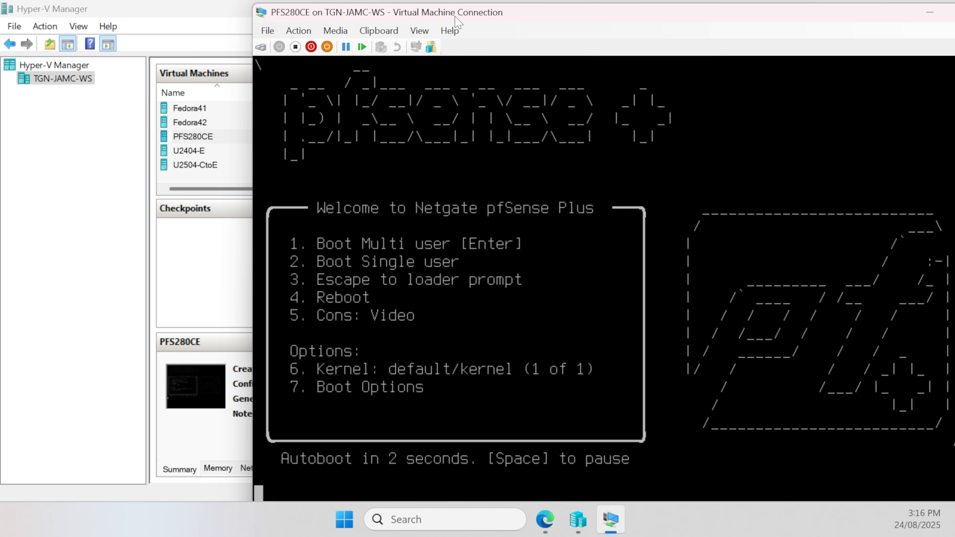
double_click(474, 12)
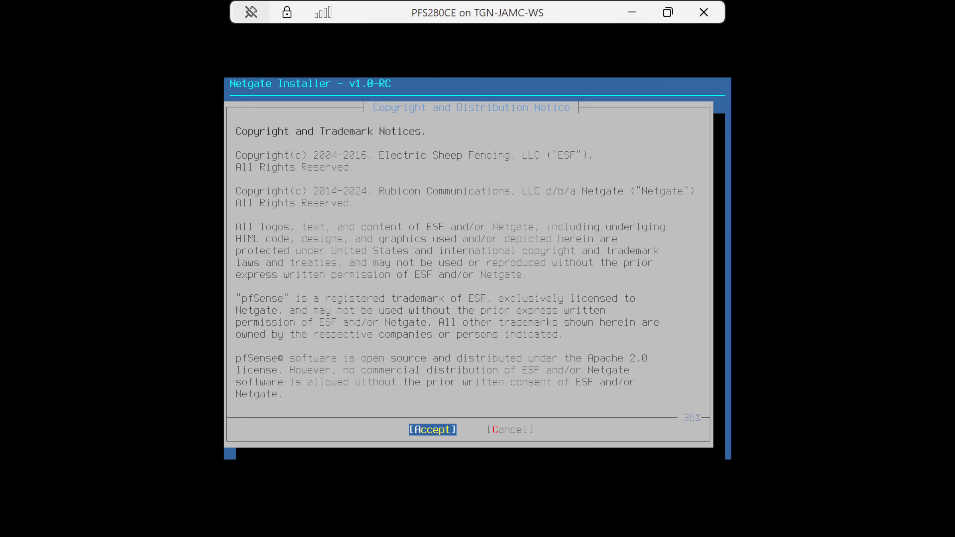
key("Return")
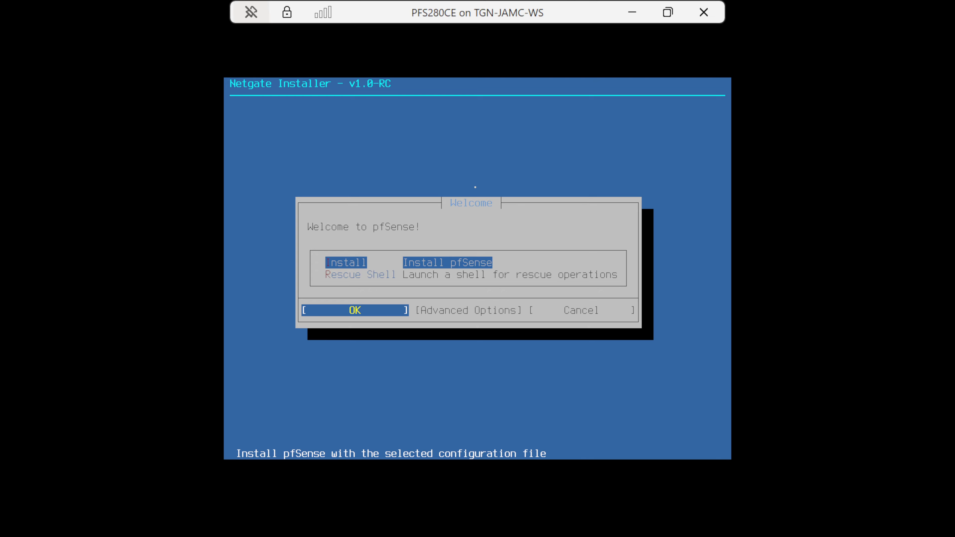
Choose Install pfSense and confirm the network setup with hn0 as WAN in DHCP (client) mode, leaving LAN unassigned
key("Return")
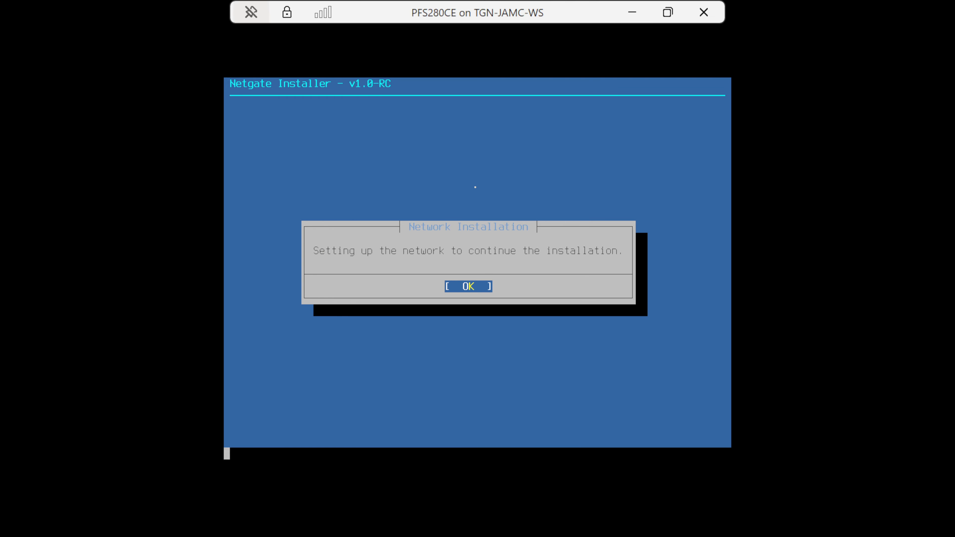
key("Return")
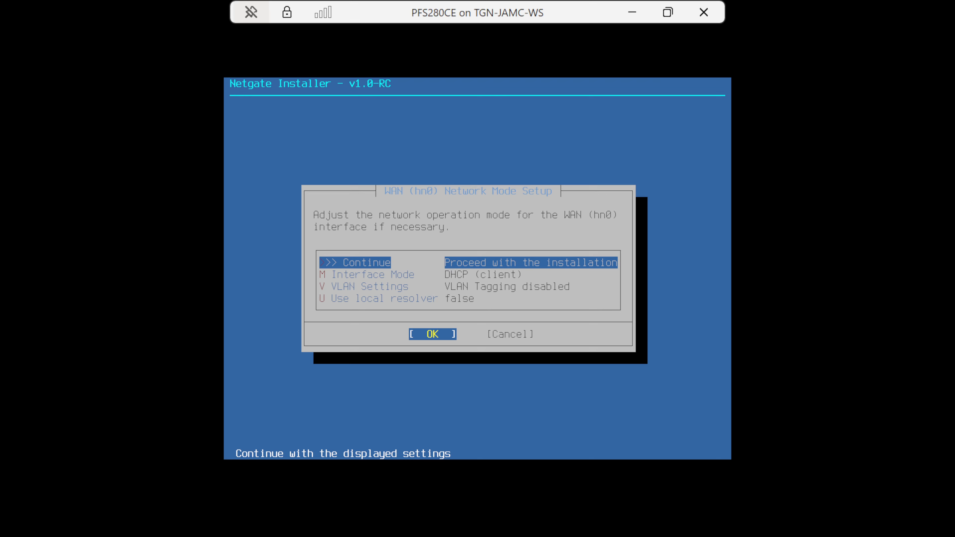
key("Return")
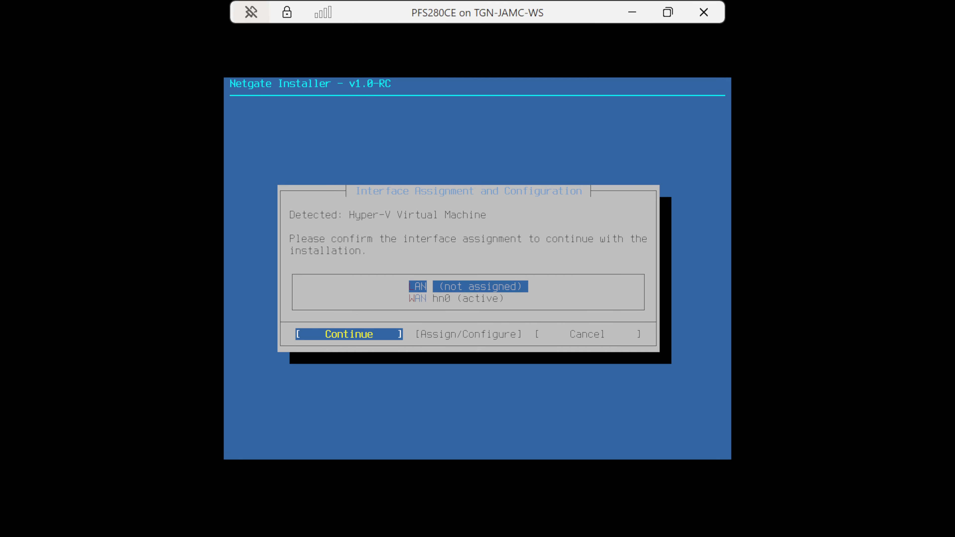
key("Return")
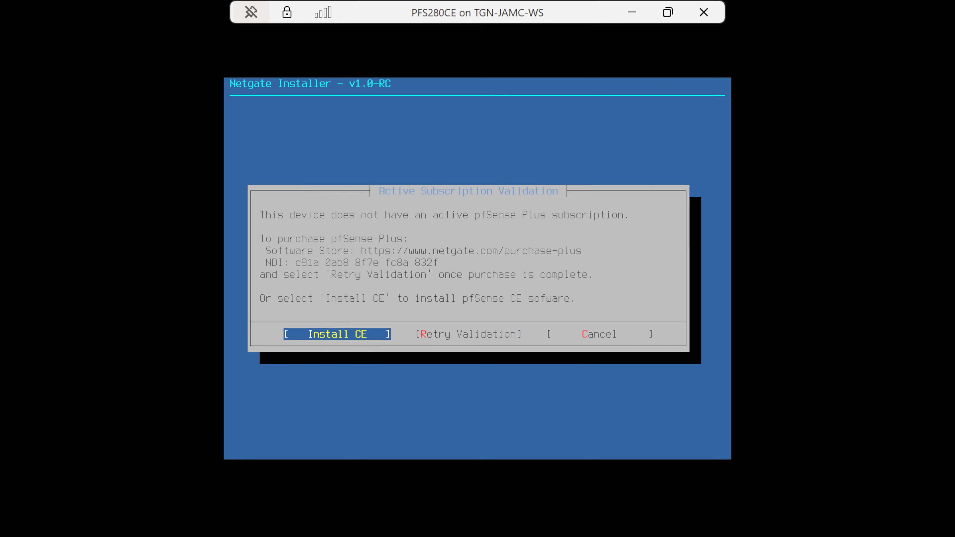
Choose Install CE and commit the disk setup with ZFS, GPT partitioning and the Stripe - No Redundancy device type
key("Return")
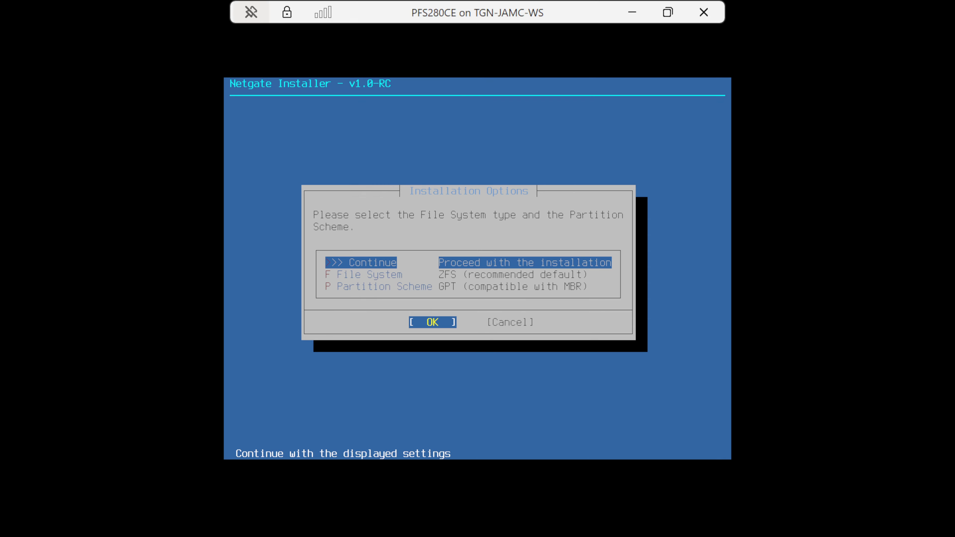
key("Return")
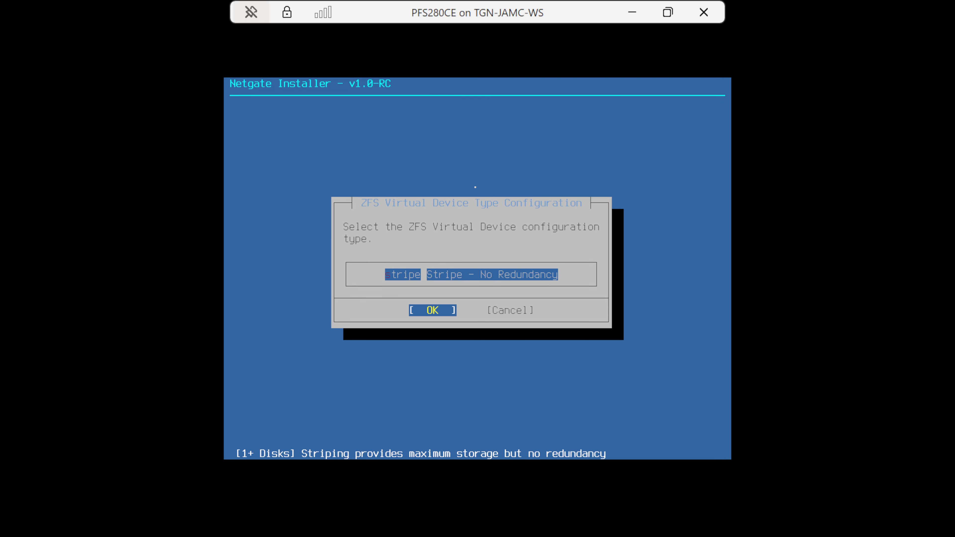
key("Return")
key("Return")
key("Return")
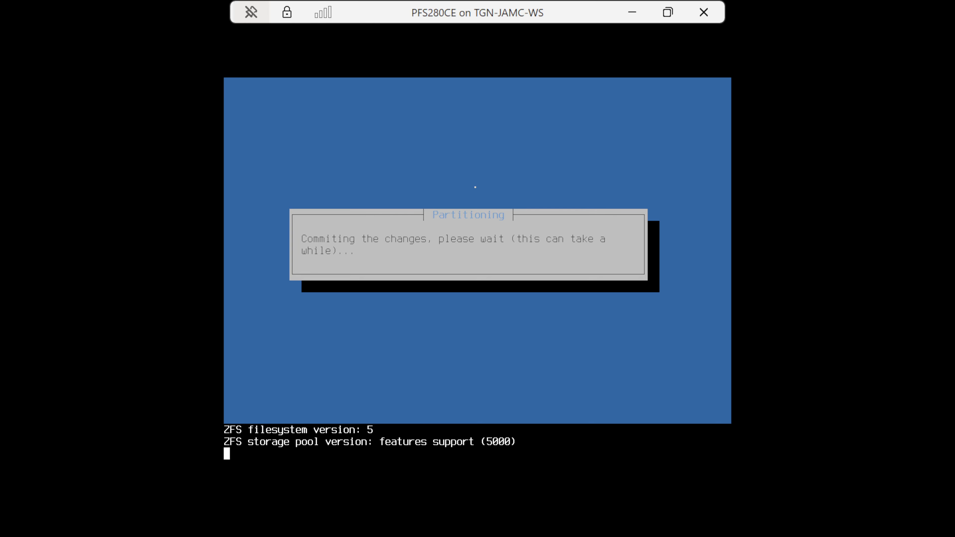
Install Current Stable Version (2.8.0) of pfSense CE and reboot into the installed system
key("Down")
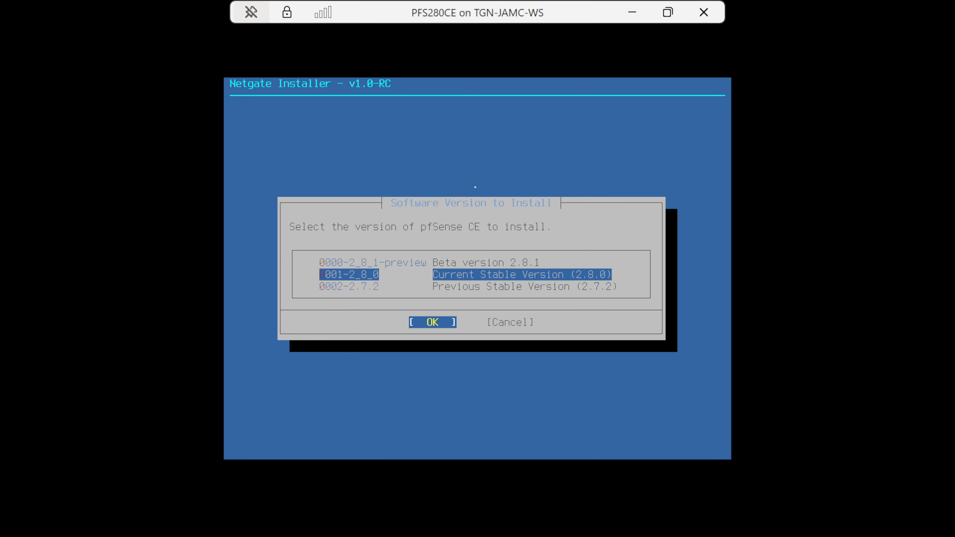
key("Return")
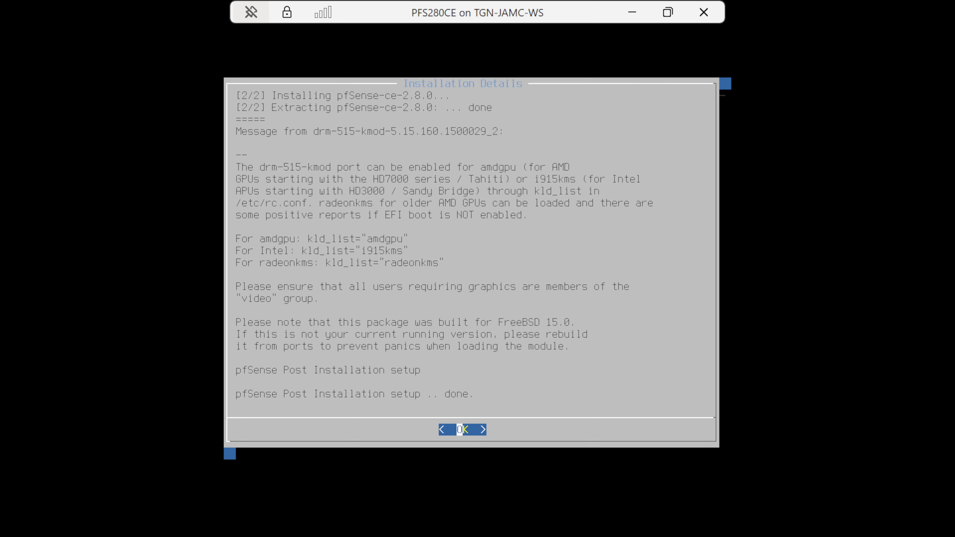
key("Return")
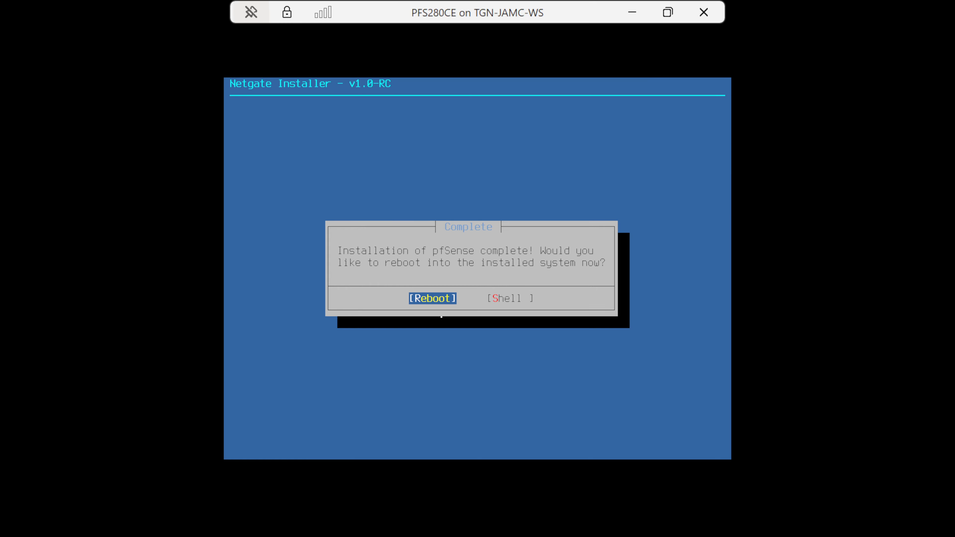
key("Return")
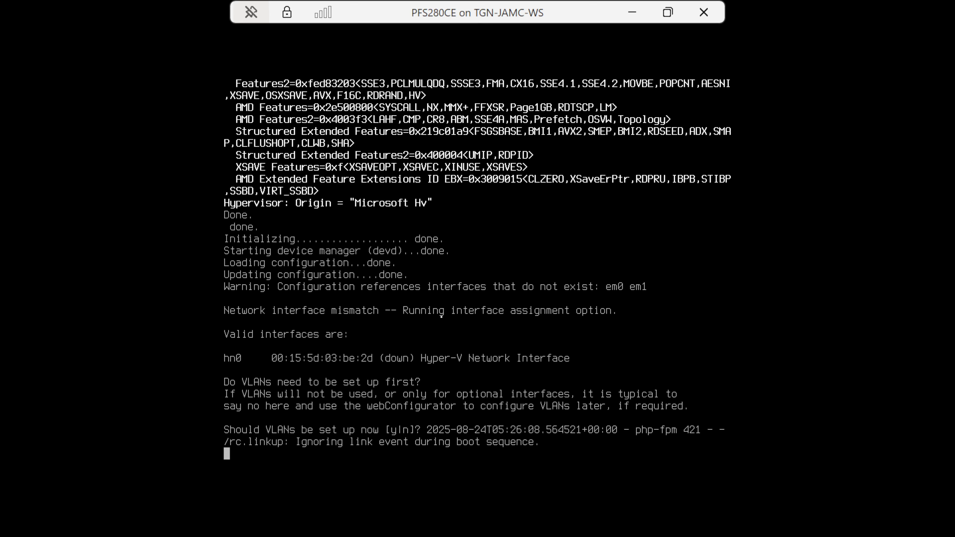
Decline VLAN setup, assign hn0 as the WAN interface without a LAN interface, and confirm the assignment
type("n")
key("Return")
type("hn0")
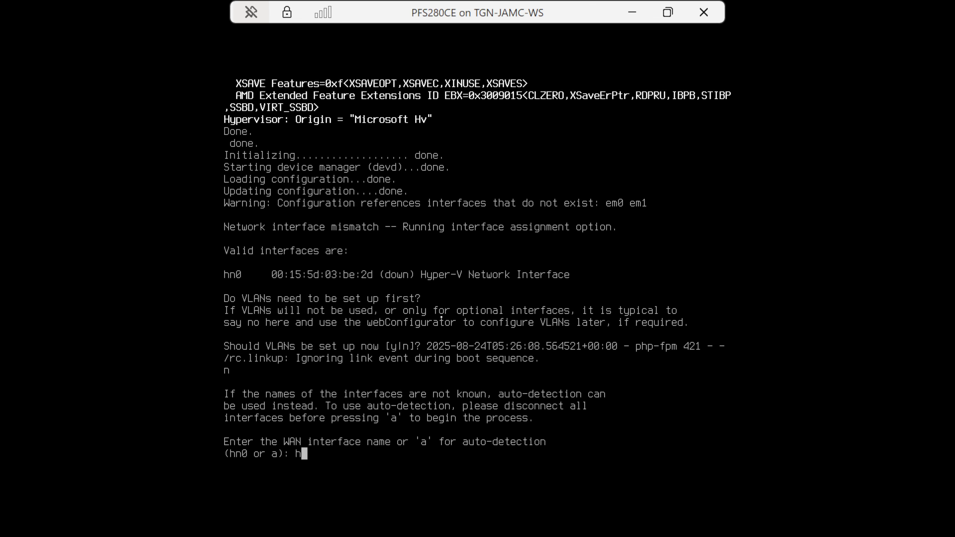
key("Return")
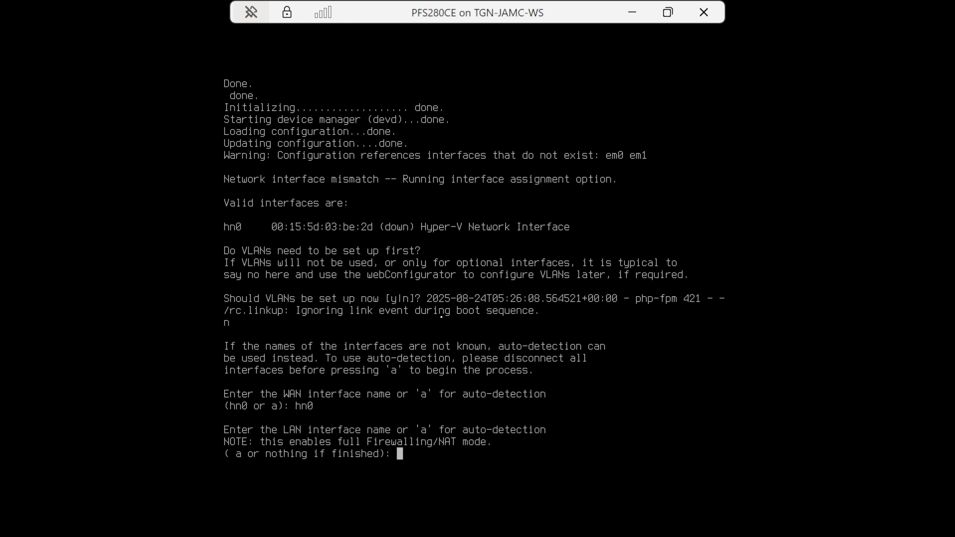
key("Return")
type("y")
key("Return")
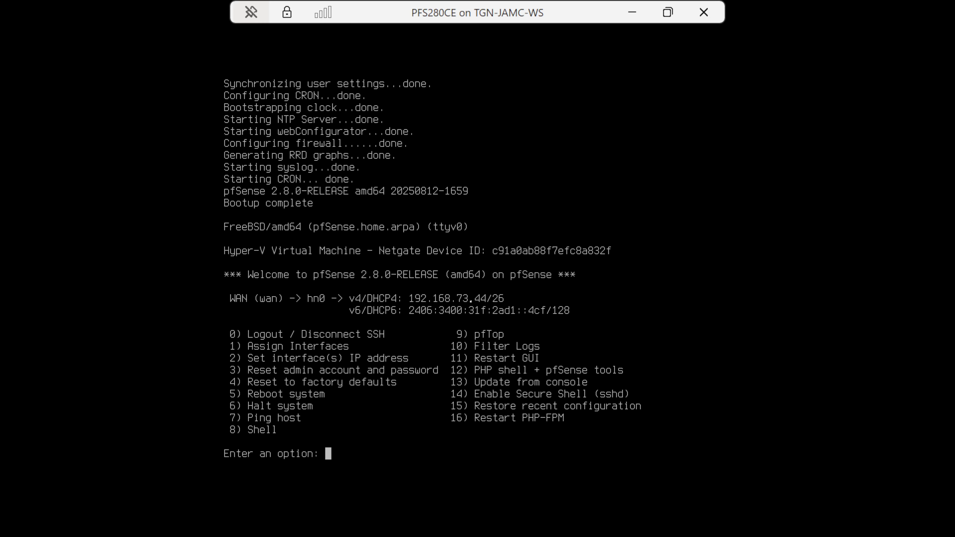
Minimise the virtual machine console, switch to Edge and open 192.168.73.44 in a new tab
left_click(632, 12)
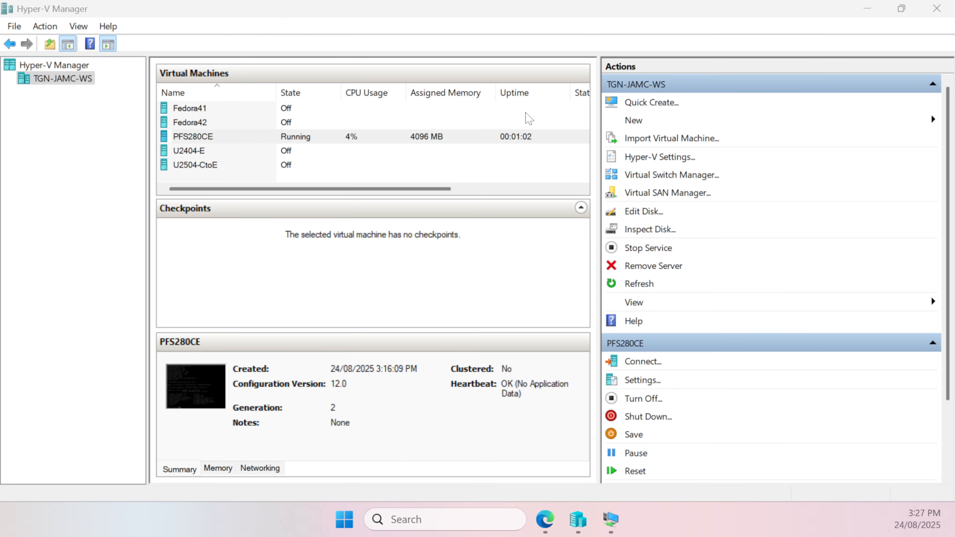
left_click(546, 519)
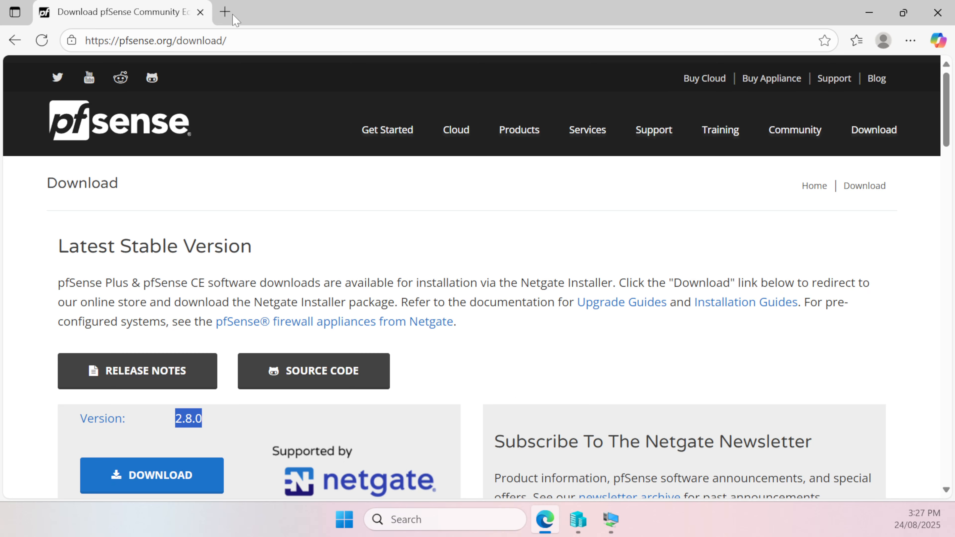
left_click(225, 11)
type("192.")
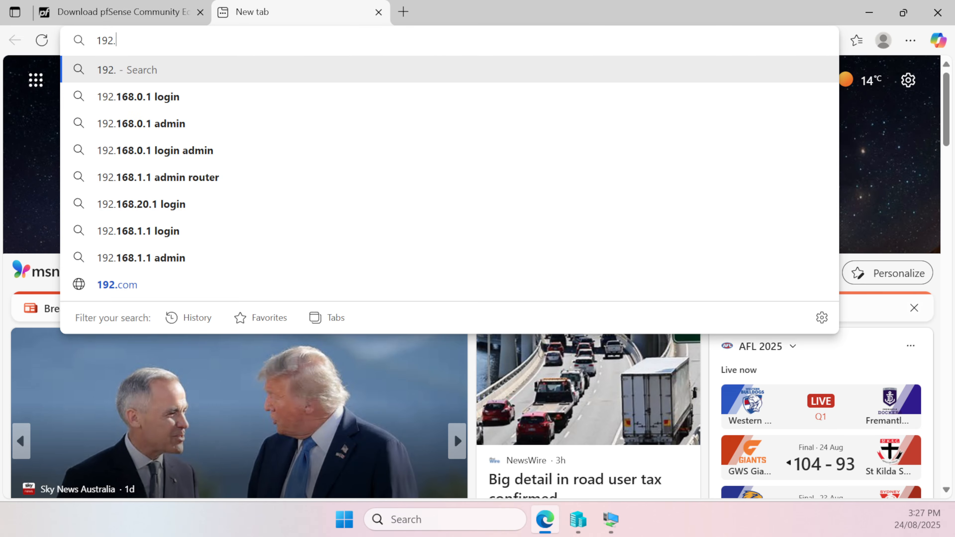
type("168.")
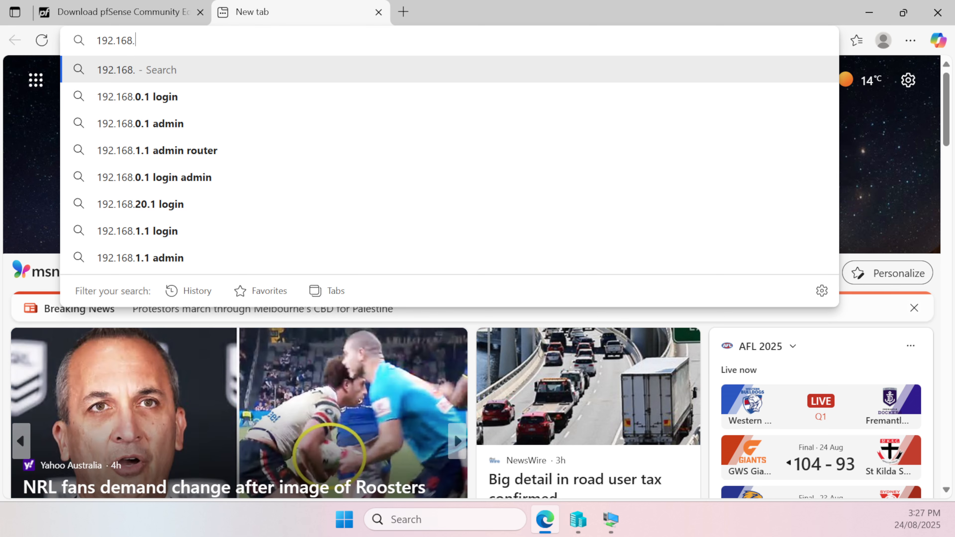
type("73.")
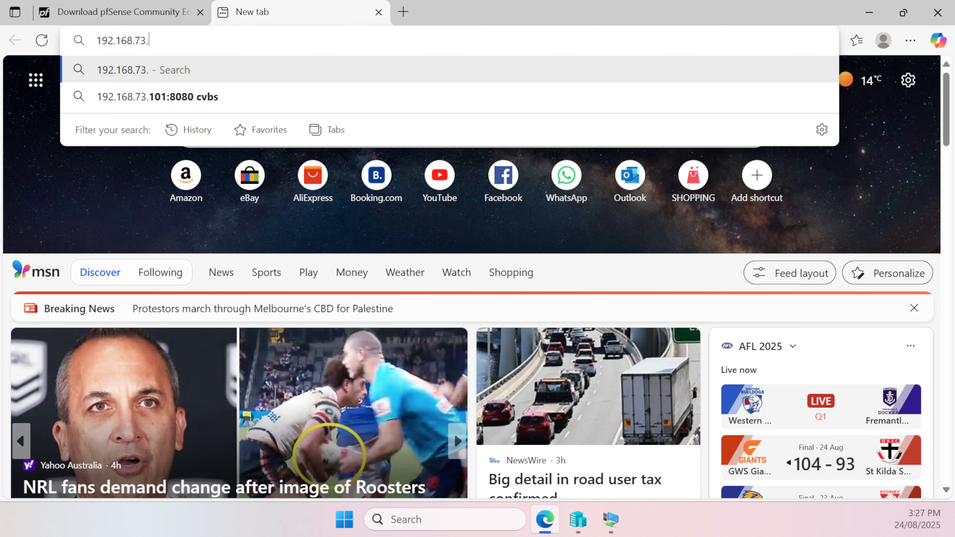
type("44")
key("Return")
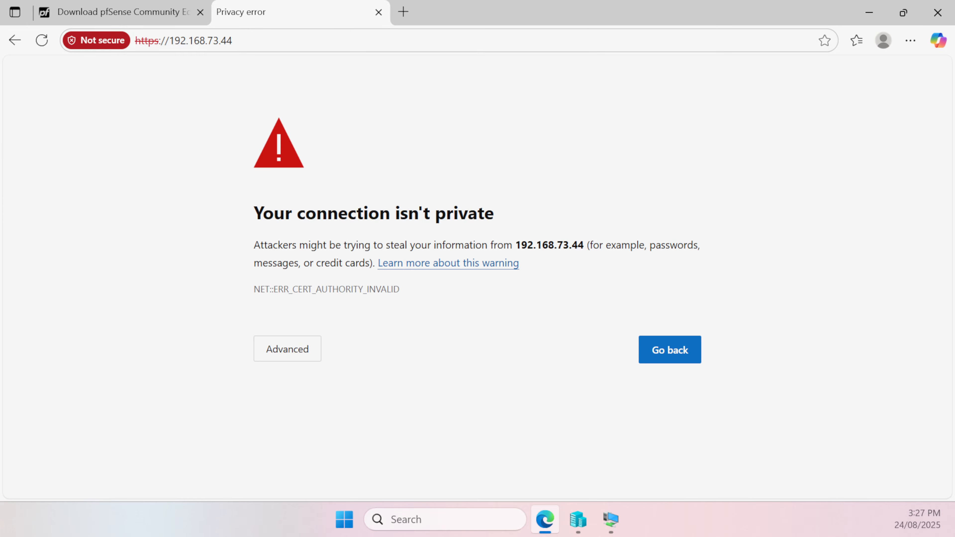
Bypass the certificate warning and continue to the pfSense login page at 192.168.73.44
left_click(173, 40)
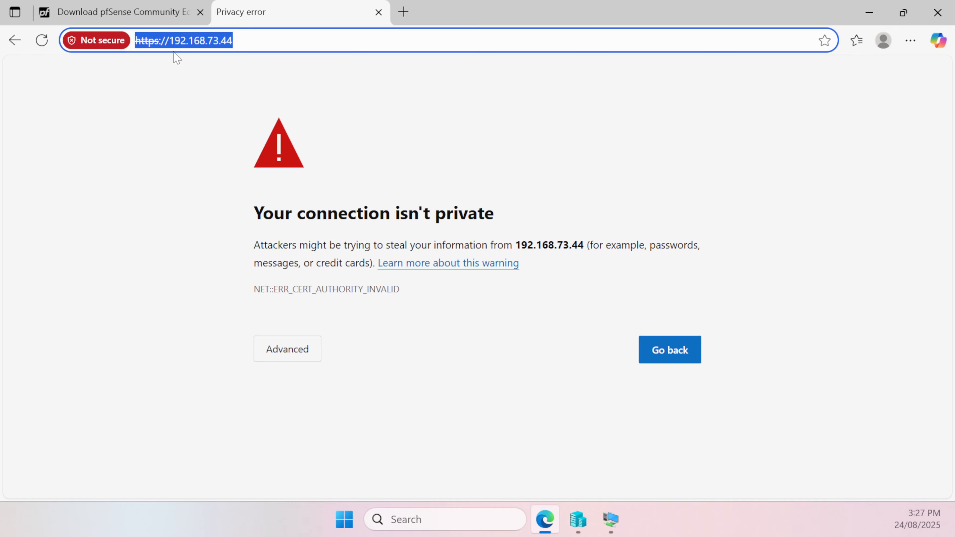
left_click(311, 355)
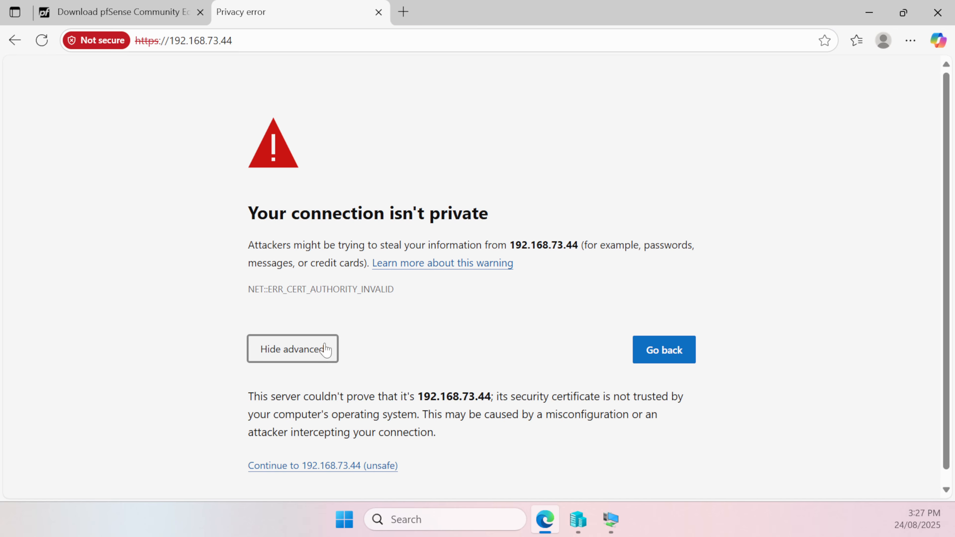
left_click(350, 453)
Enter the username admin and the account password, reveal the password, and sign in to pfSense
type("adm")
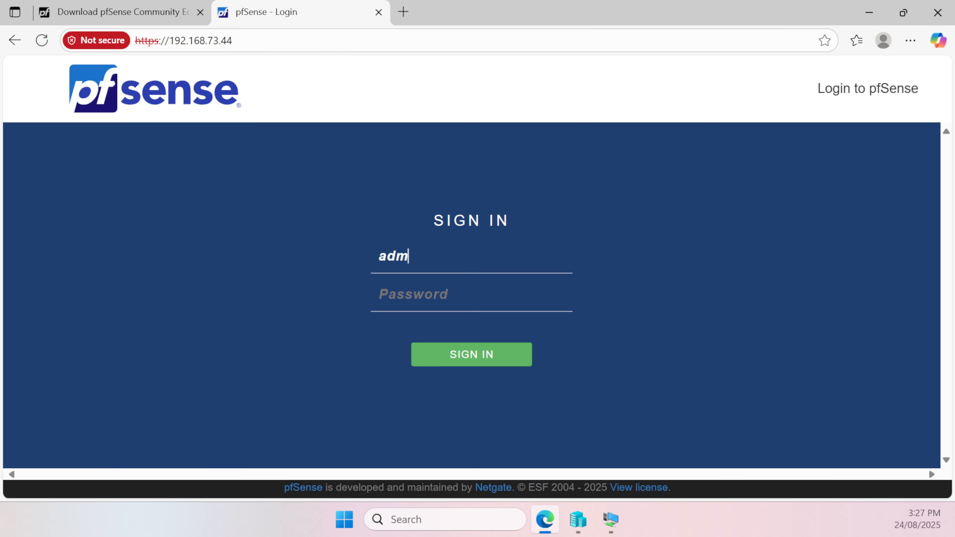
type("in")
key("Tab")
type("pfsense")
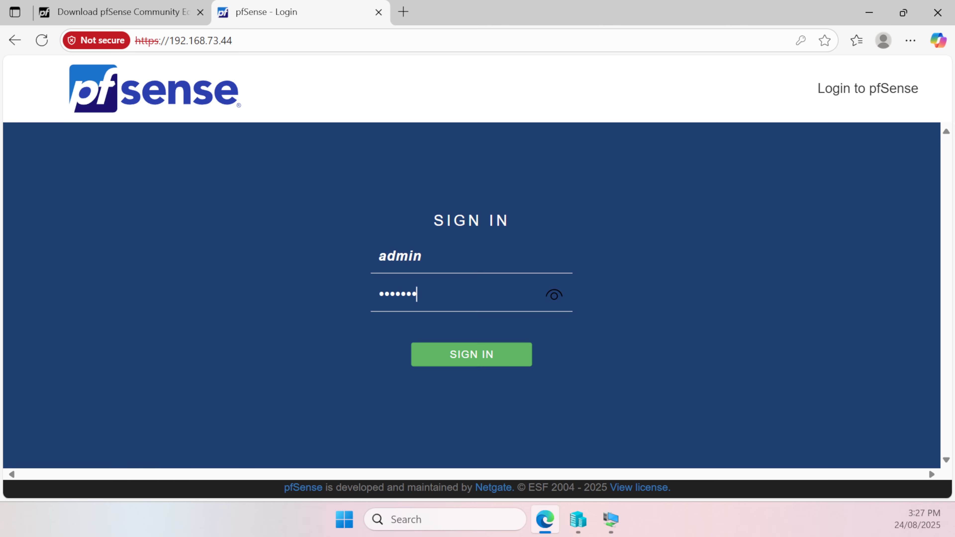
left_click(554, 296)
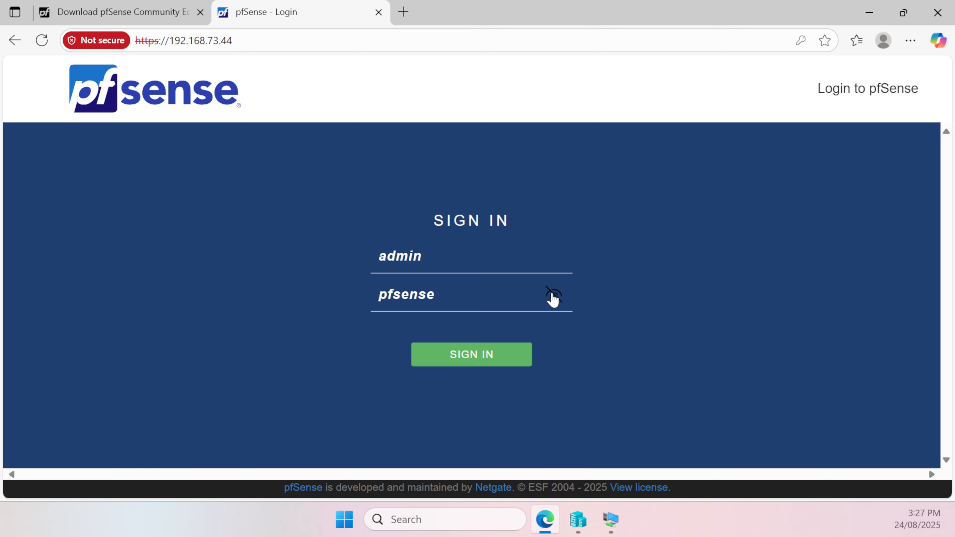
left_click(470, 357)
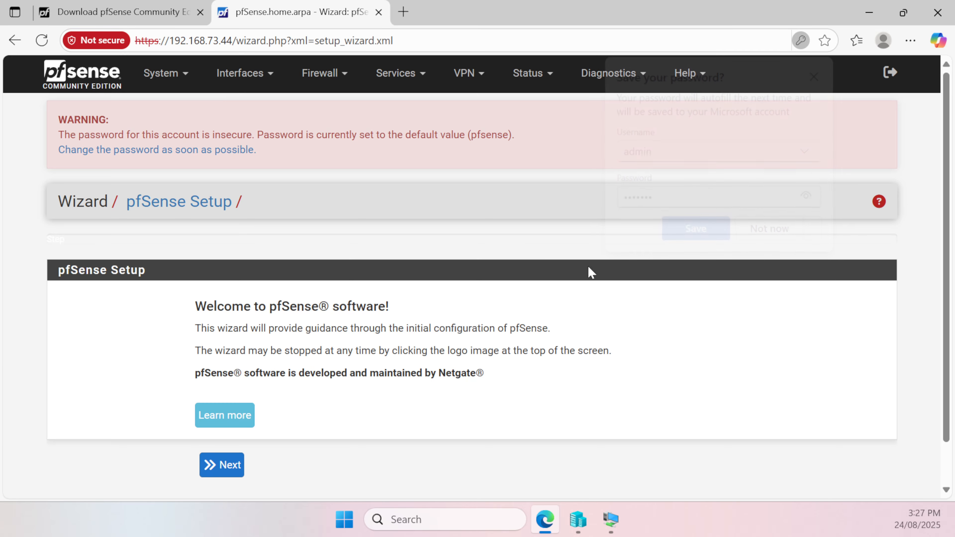
Advance the pfSense Setup wizard to Time Server Information, keeping the default hostname, domain and DNS settings
left_click(241, 466)
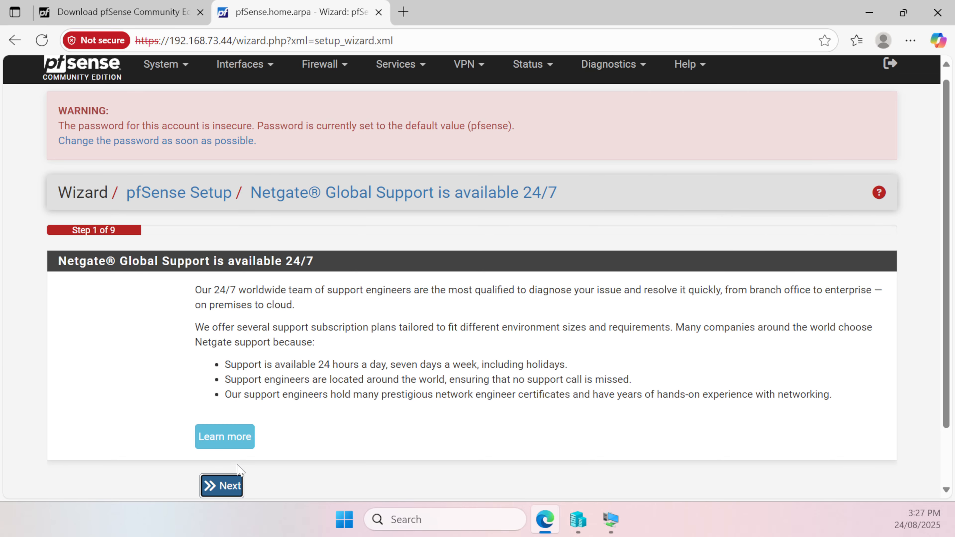
left_click(232, 491)
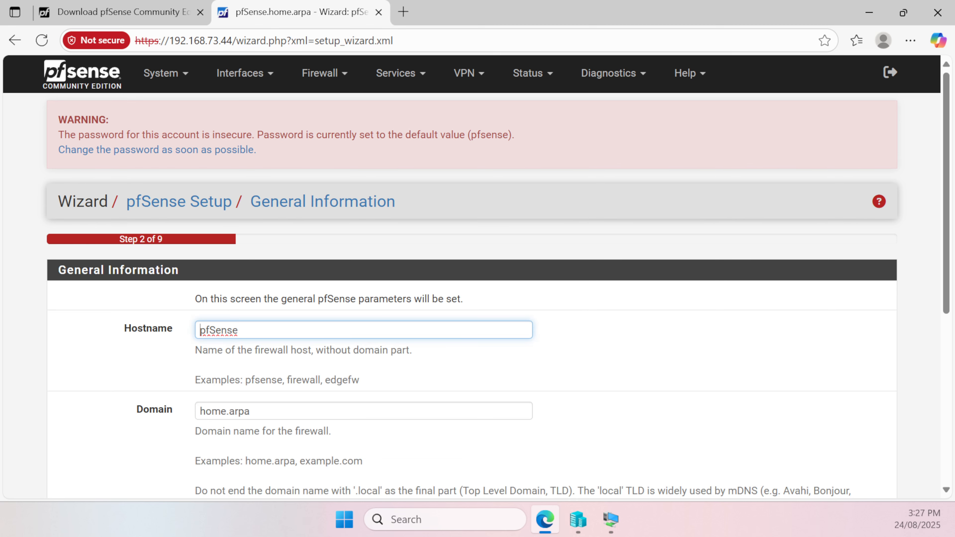
scroll(307, 364, "down", 5)
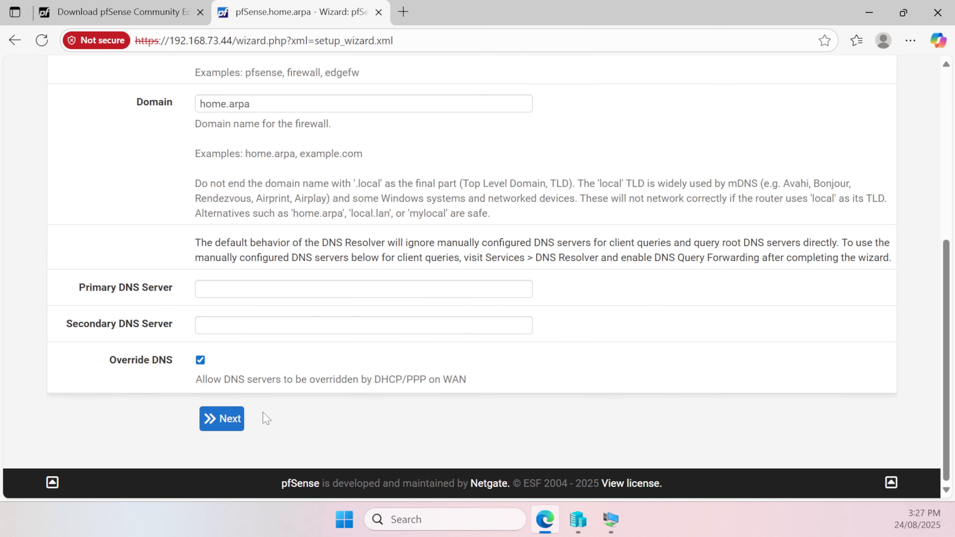
left_click(240, 419)
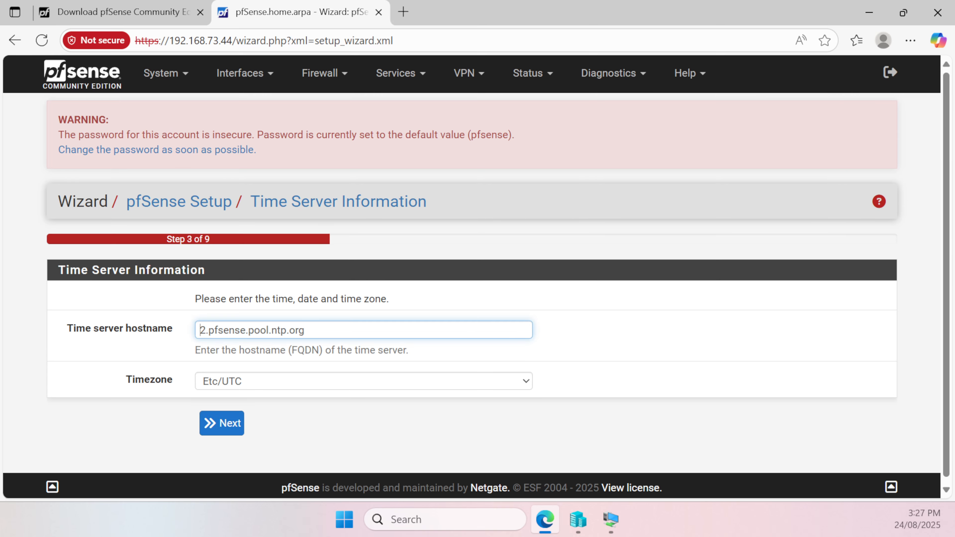
Set the timezone to Australia/Melbourne, keep the default time server hostname, and advance to the WAN interface configuration
left_click(242, 382)
scroll(269, 211, "up", 20)
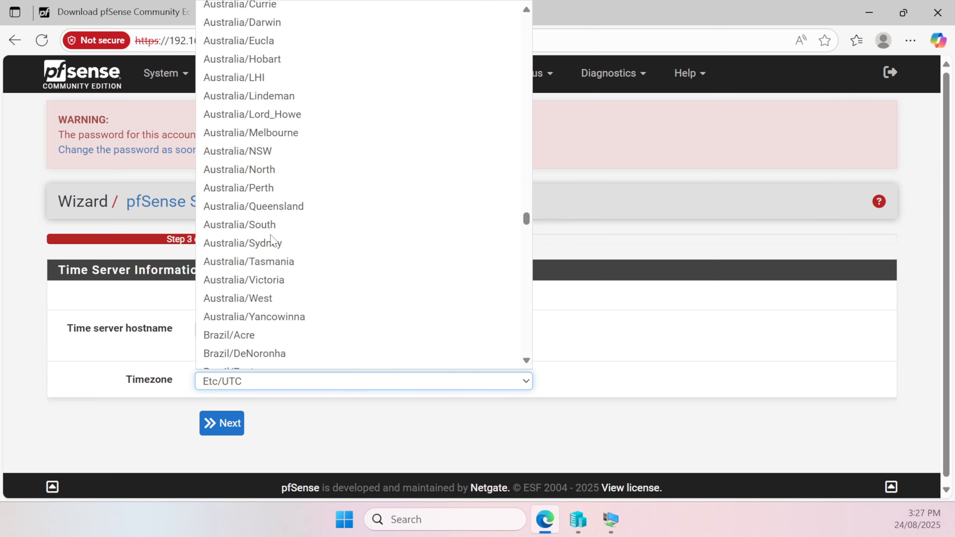
scroll(280, 152, "down", 1)
scroll(280, 154, "down", 4)
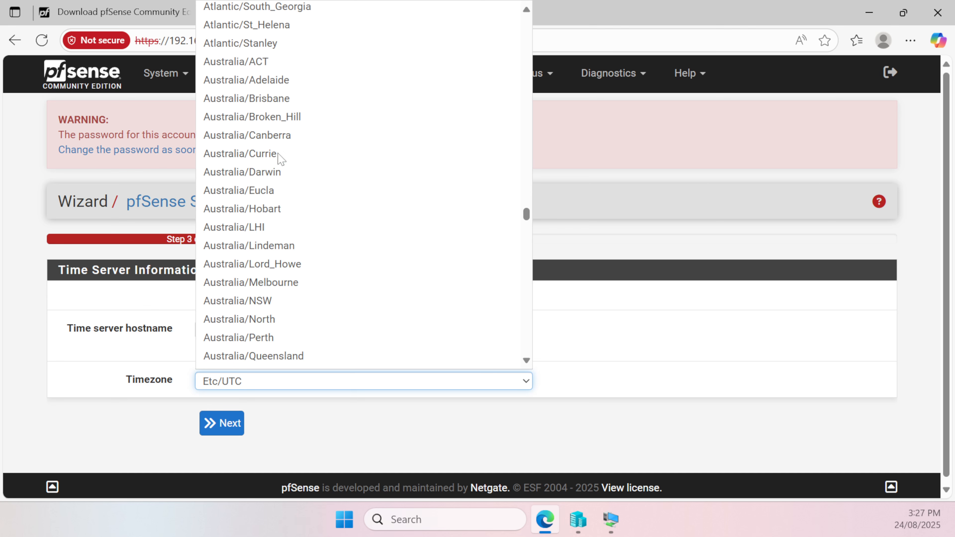
left_click(266, 286)
left_click(222, 423)
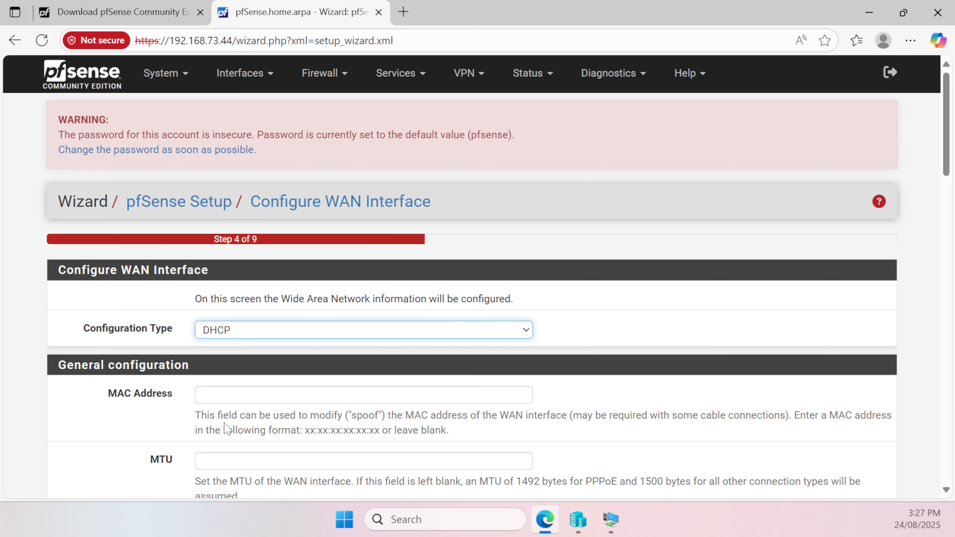
Keep the WAN interface on DHCP with its default options and advance to the admin account password page
scroll(284, 348, "down", 6)
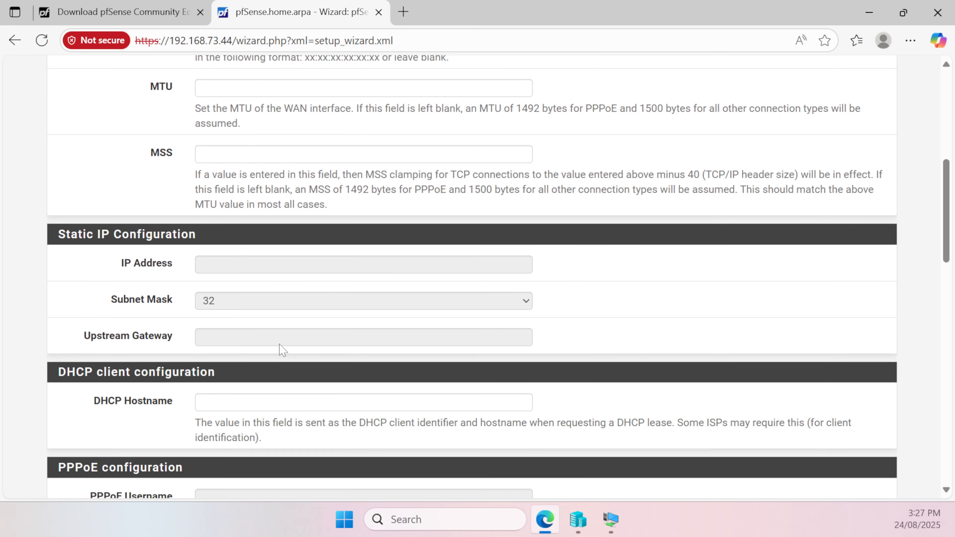
scroll(243, 376, "down", 15)
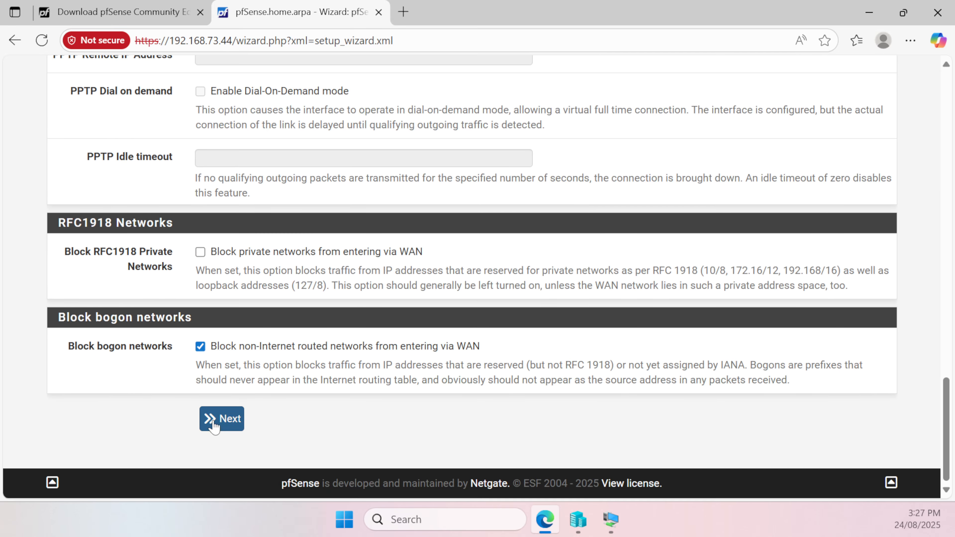
left_click(215, 425)
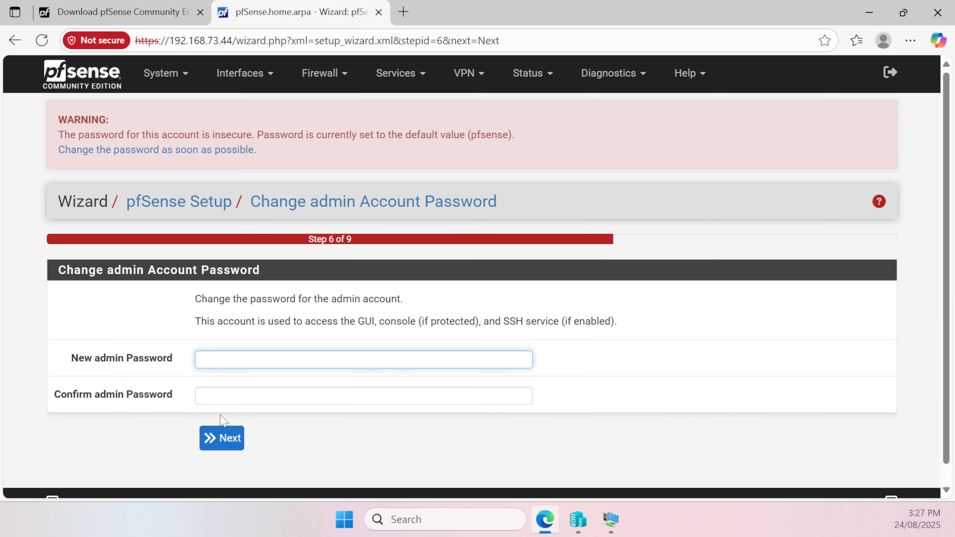
Enter and confirm the new admin account password, and advance to the Reload configuration page
left_click(268, 356)
type("•••")
key("Tab")
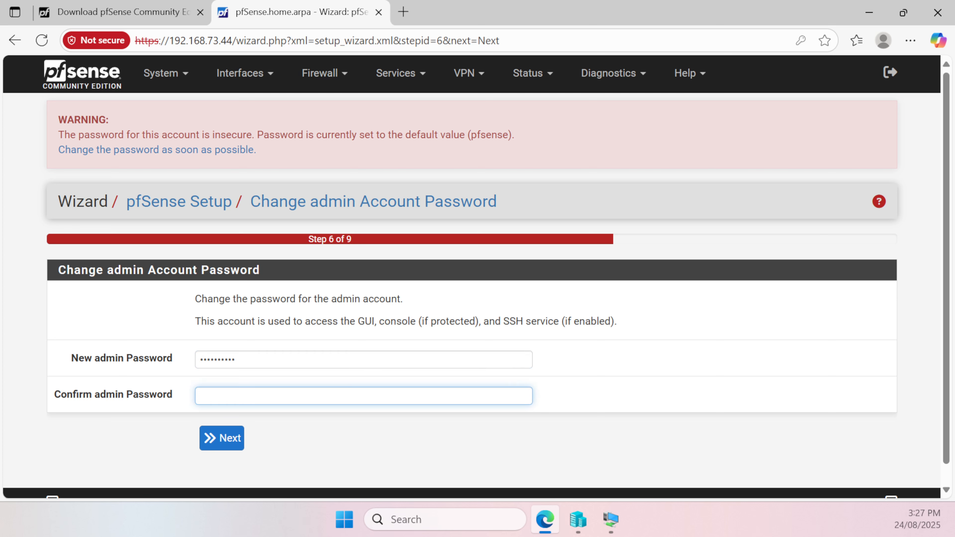
type("•")
left_click(233, 439)
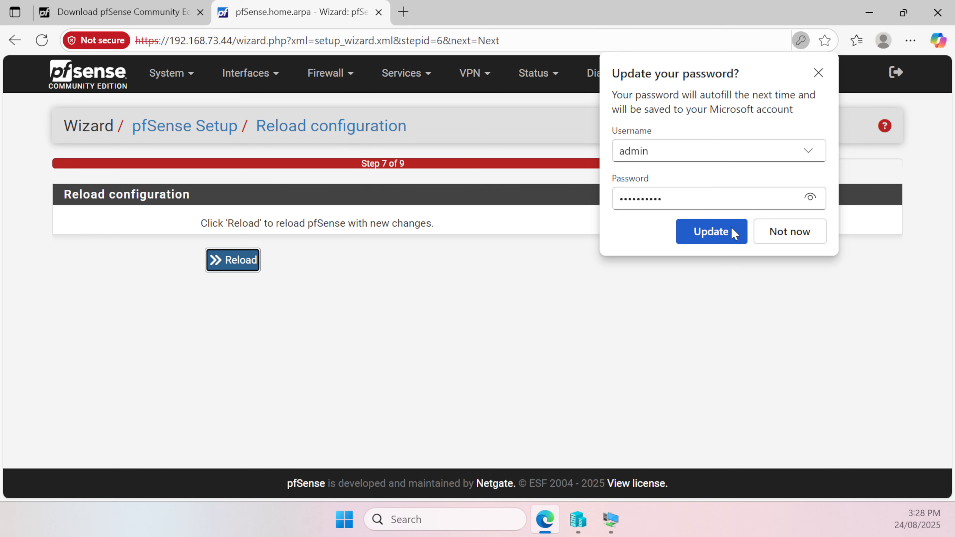
Update the admin password saved in the browser and reload pfSense with the new changes
left_click(719, 241)
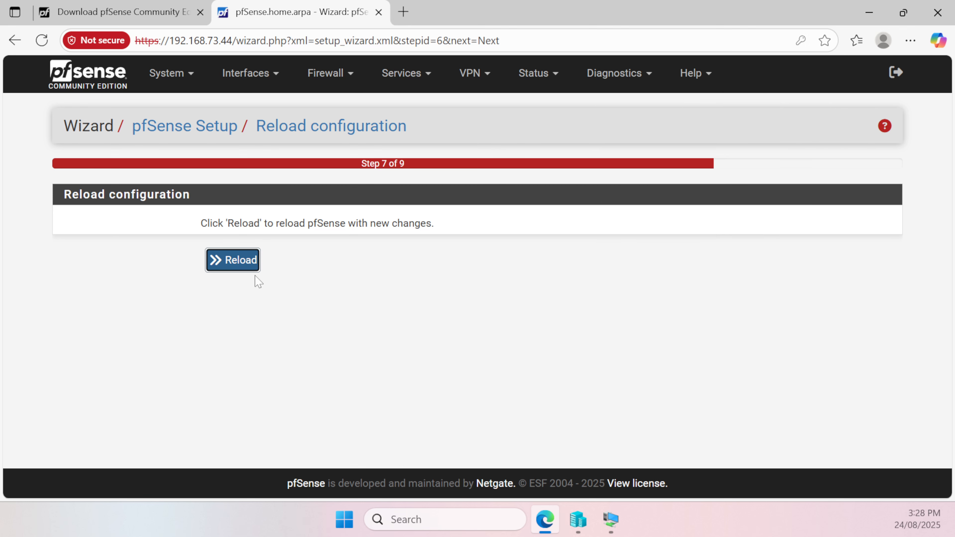
left_click(239, 266)
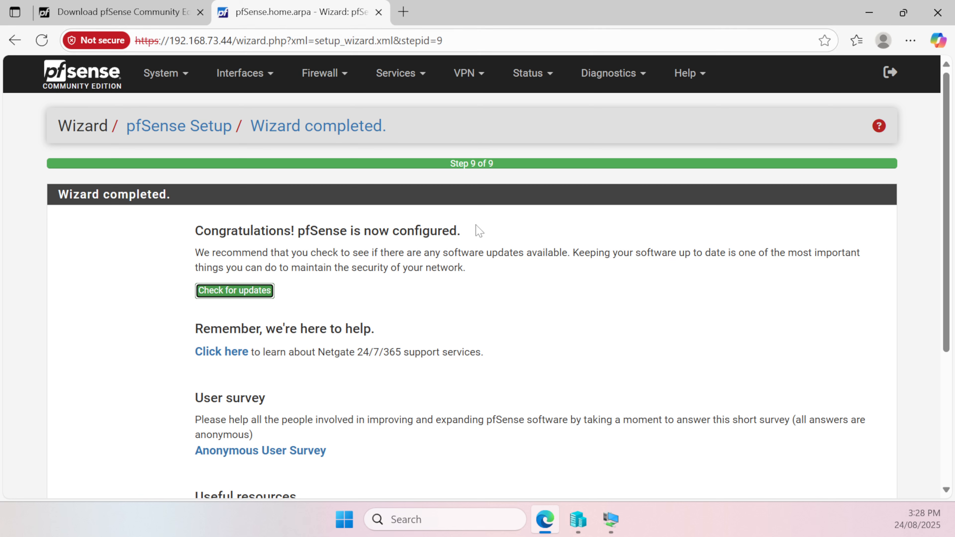
Open the Advanced Admin Access settings and set the webConfigurator TCP port to 20073
left_click(166, 78)
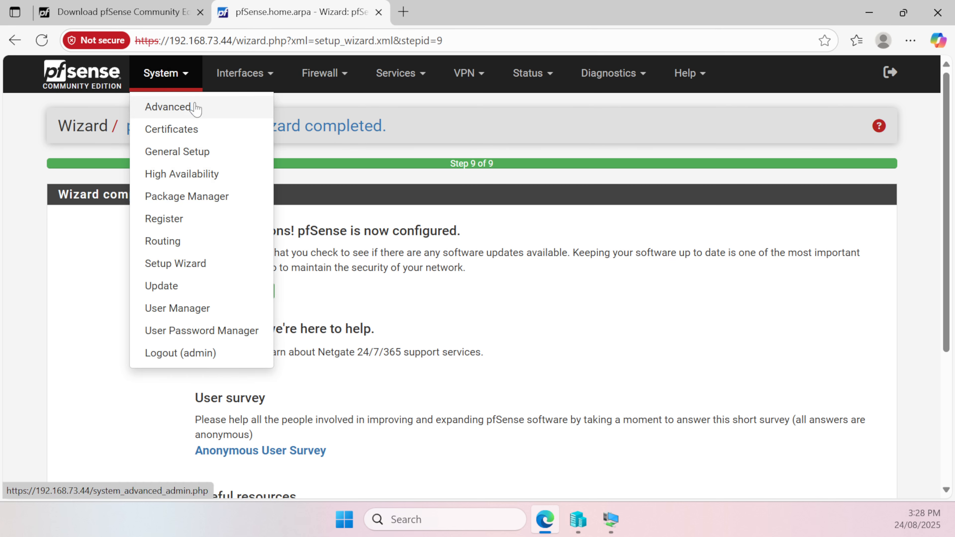
left_click(196, 109)
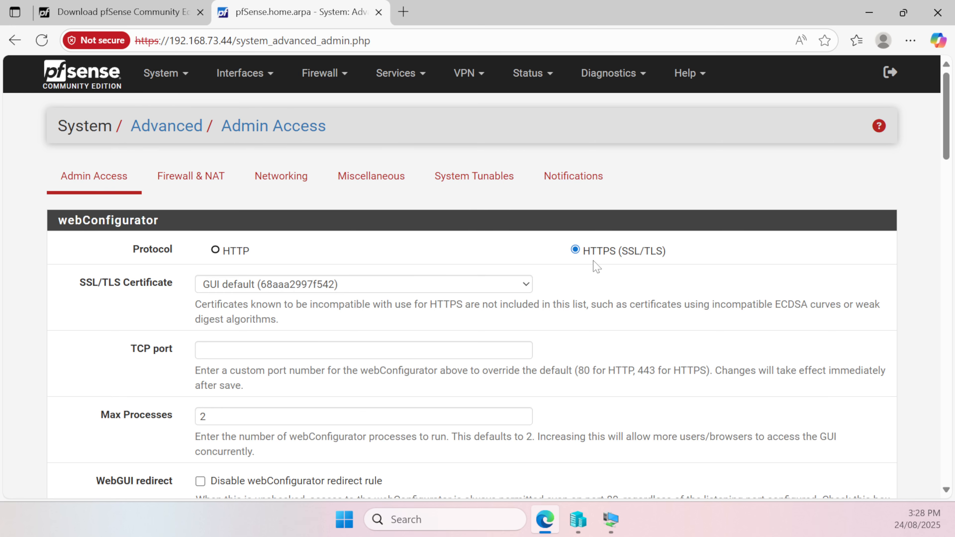
left_click(363, 350)
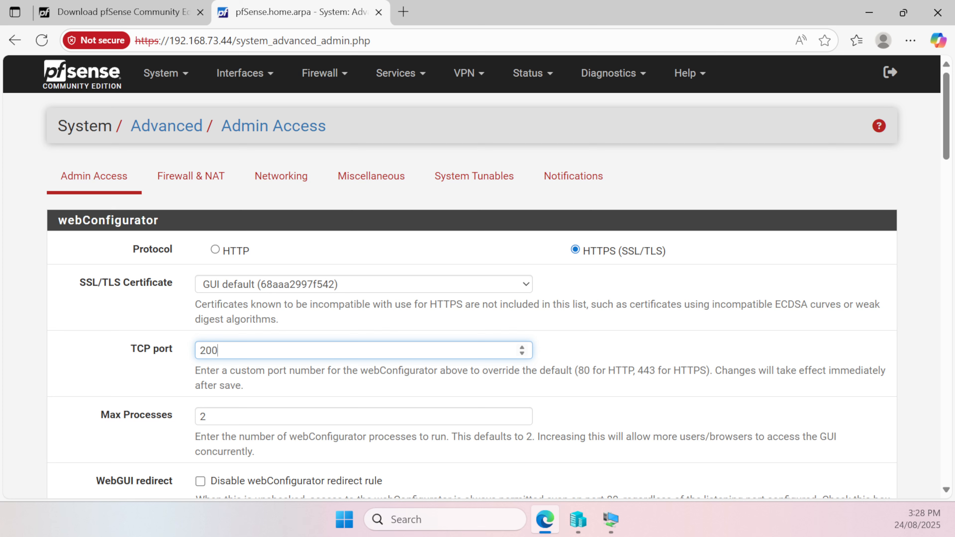
type("20073")
key("ctrl+a")
left_click_drag(244, 351, 66, 371)
Enable the serial terminal, set the primary console to Serial Console, and save the Admin Access settings
scroll(478, 278, "down", 3)
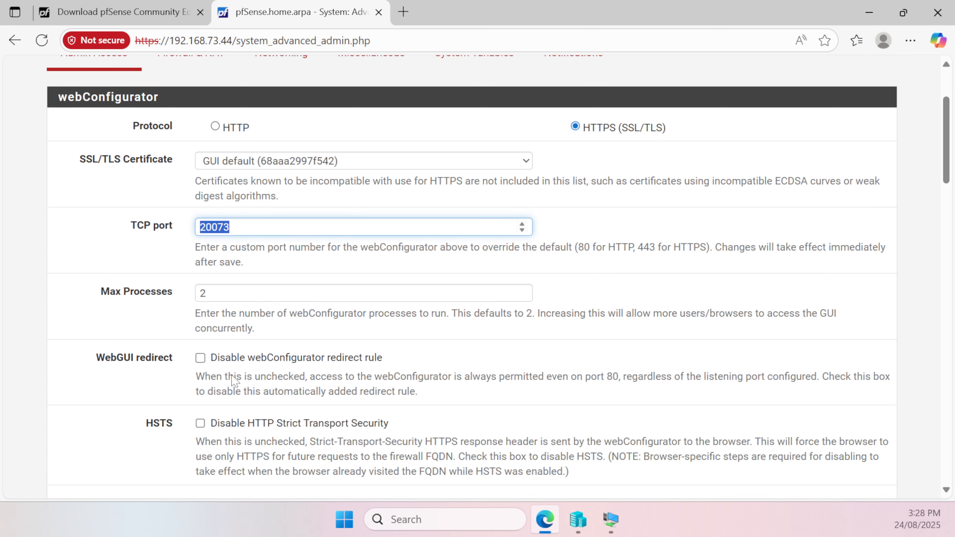
scroll(297, 251, "down", 3)
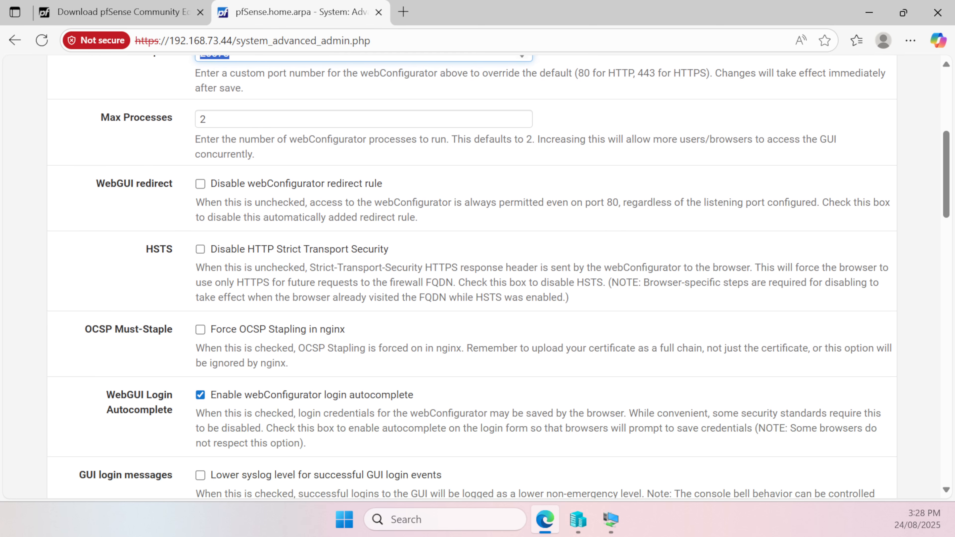
scroll(327, 260, "down", 15)
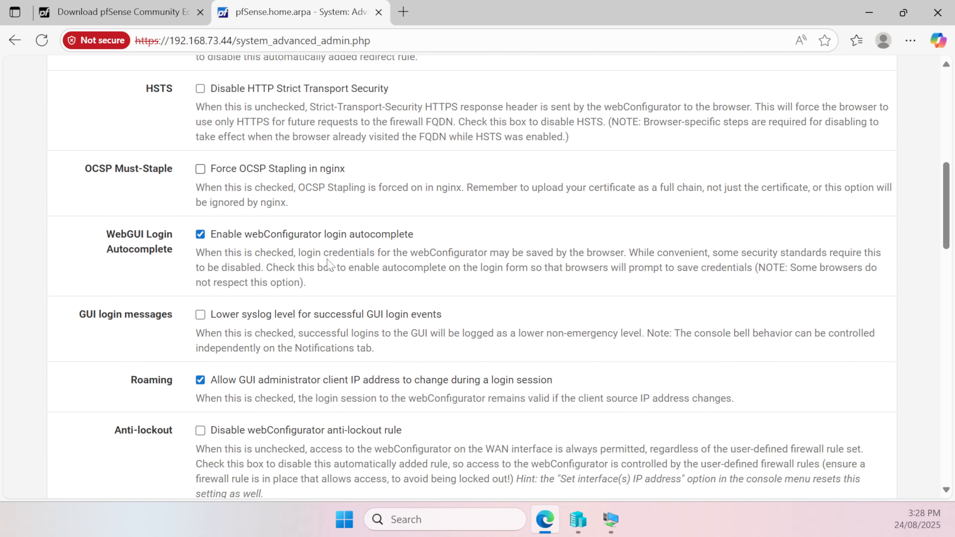
scroll(477, 279, "down", 9)
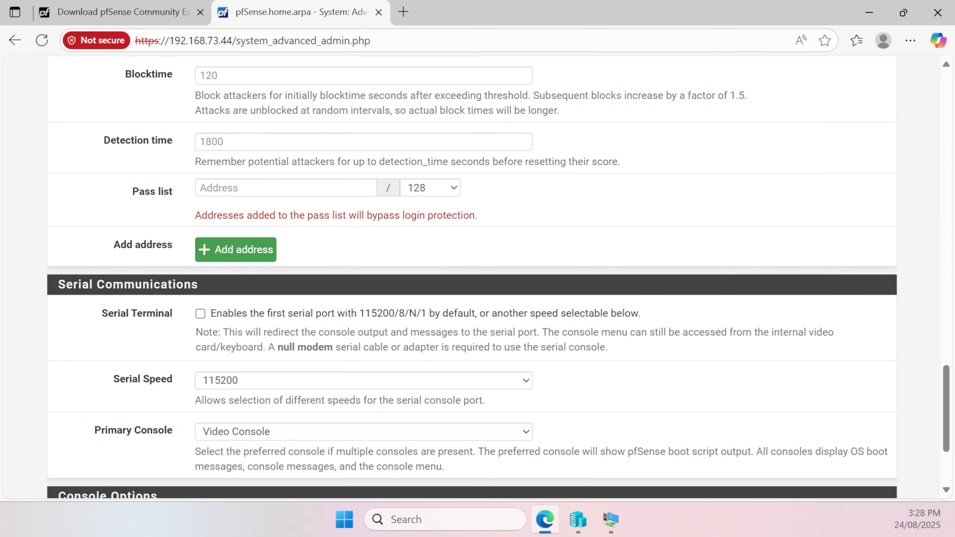
scroll(329, 271, "down", 3)
scroll(330, 270, "up", 4)
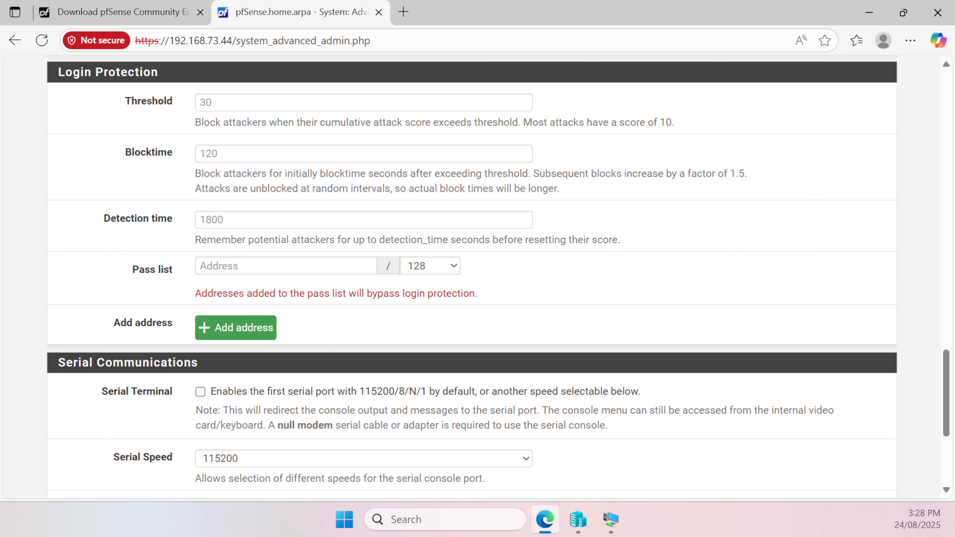
scroll(329, 270, "down", 4)
left_click(200, 168)
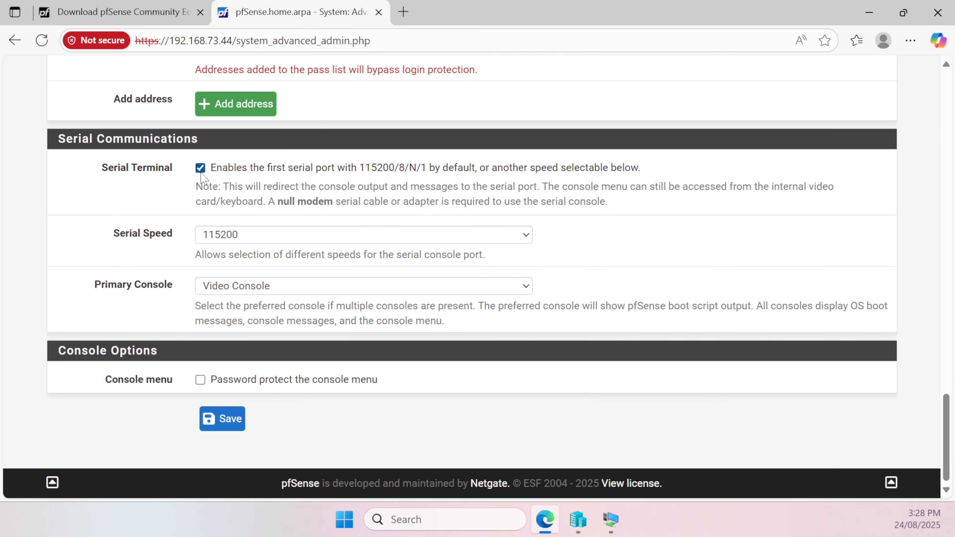
left_click(269, 289)
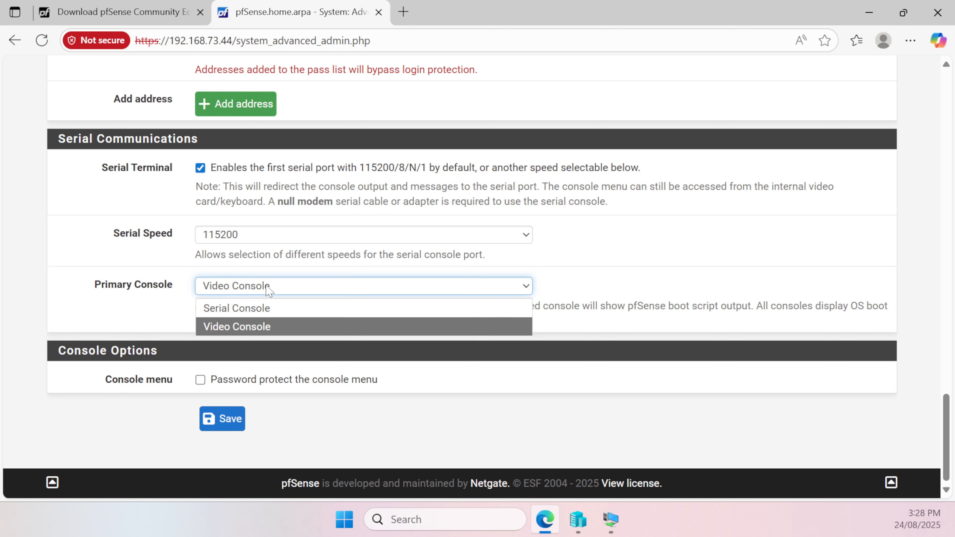
left_click(274, 310)
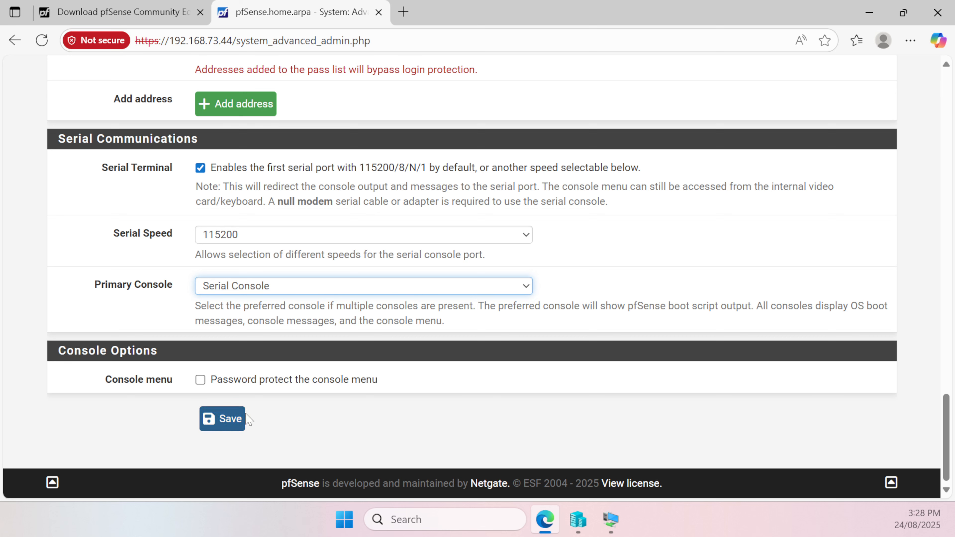
left_click(236, 419)
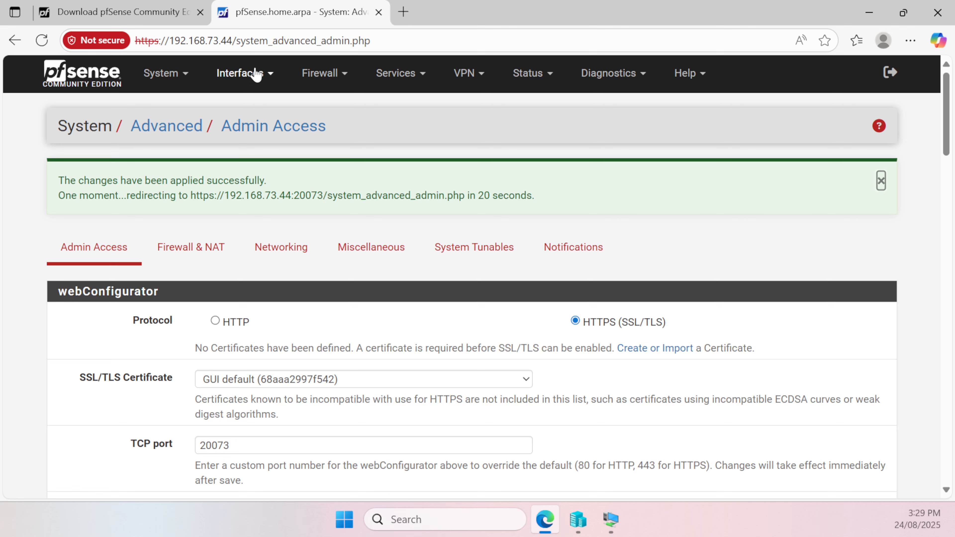
Add port 20073 to the pfSense web address and reload the Admin Access page at 192.168.73.44:20073
left_click(233, 40)
left_click(234, 41)
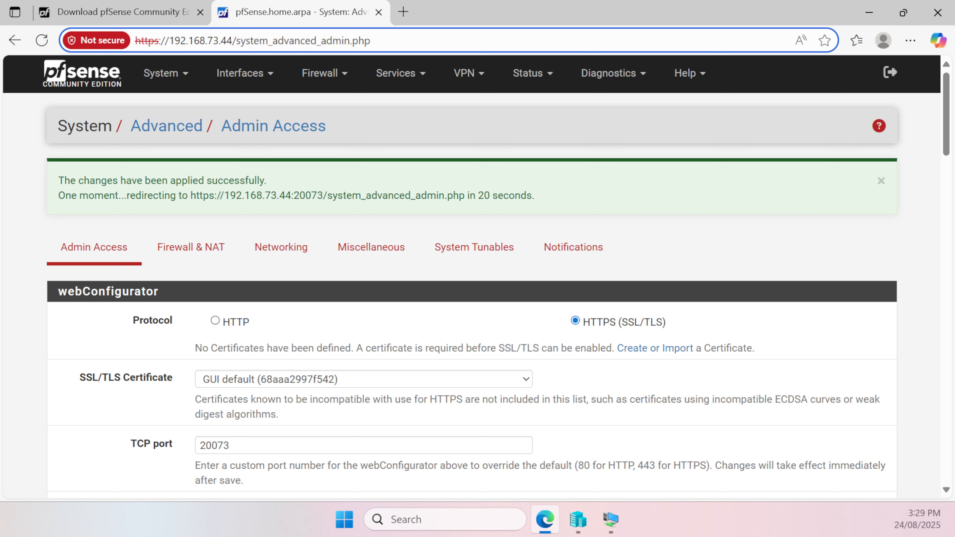
type(":20073")
key("Return")
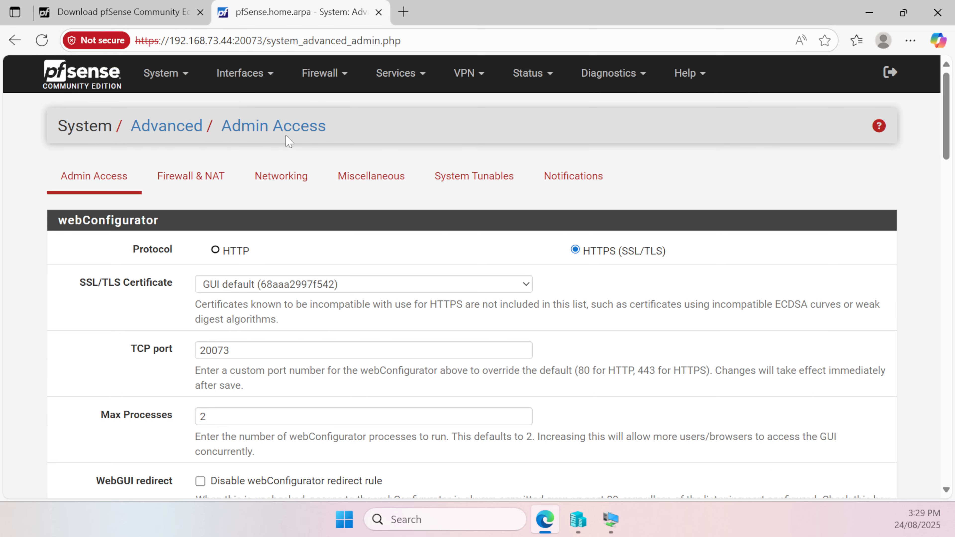
left_click_drag(169, 40, 257, 40)
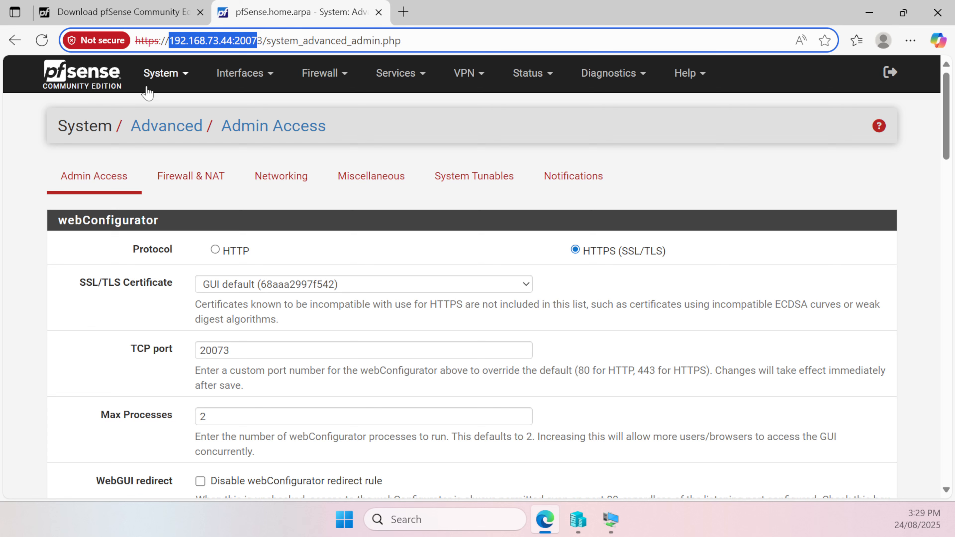
Halt the pfSense system from its diagnostics and confirm the shutdown
left_click(175, 75)
left_click(175, 74)
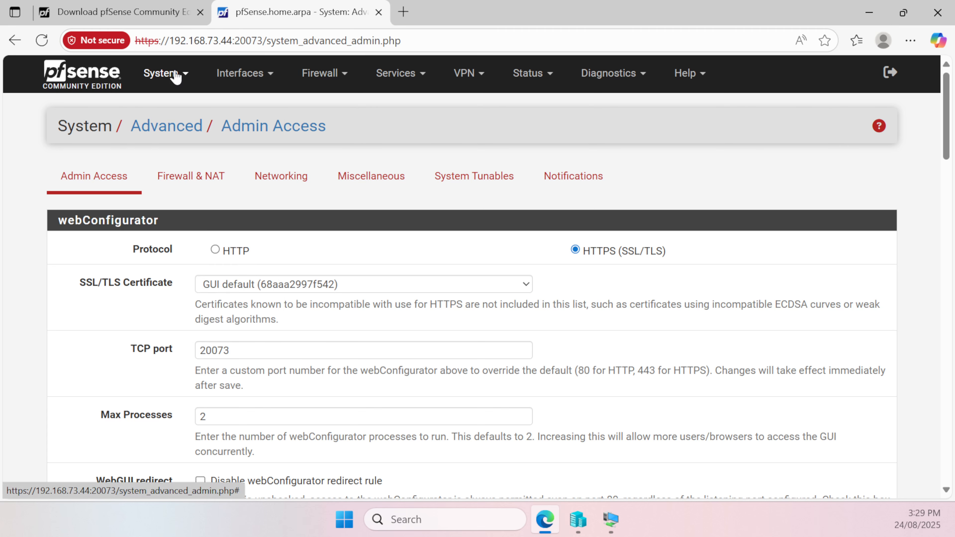
left_click(624, 73)
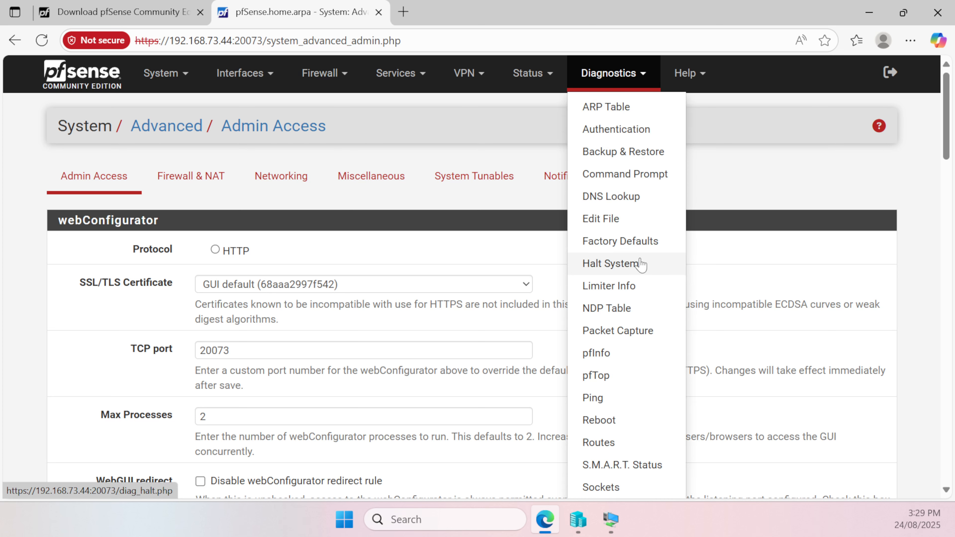
left_click(624, 268)
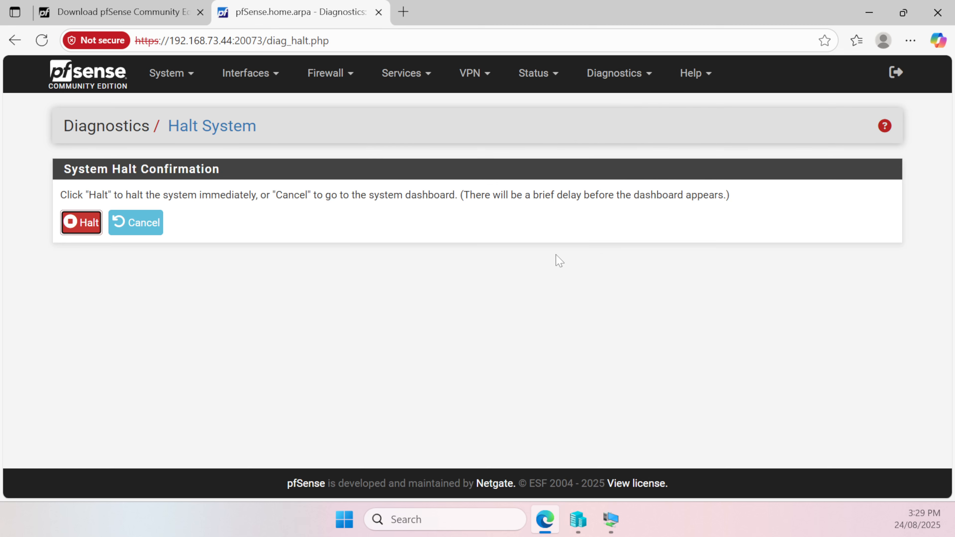
left_click(77, 225)
left_click(549, 124)
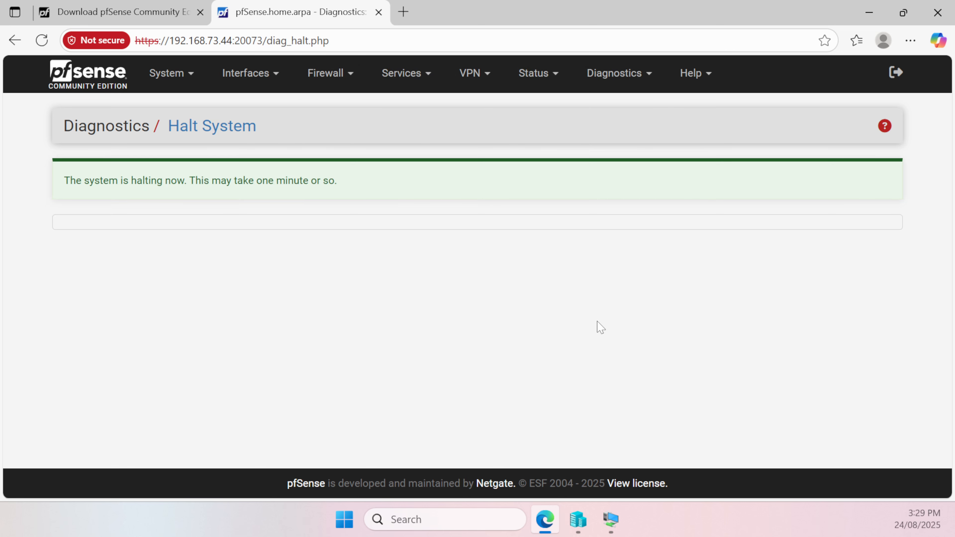
Switch to the PFS280CE virtual machine console, close it, and bring up Hyper-V Manager
left_click(617, 522)
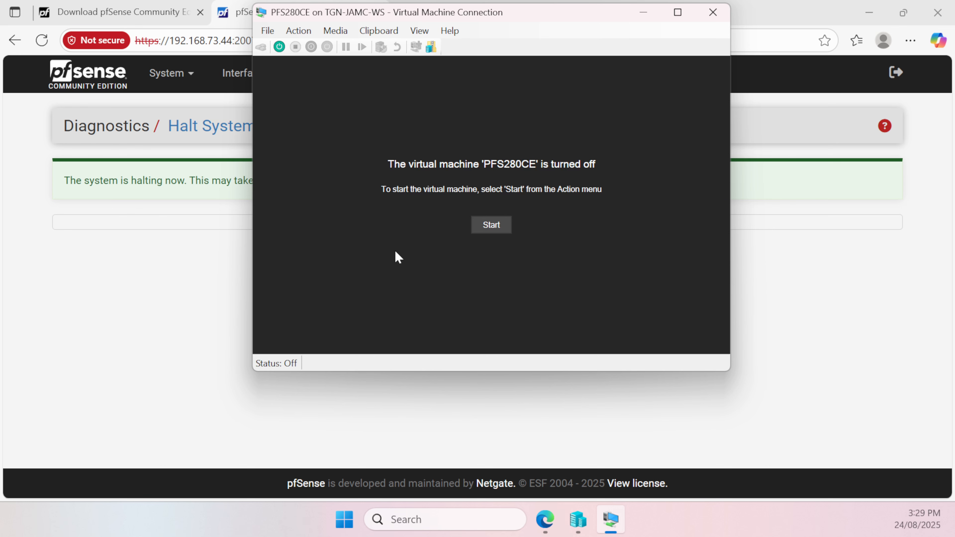
left_click(713, 12)
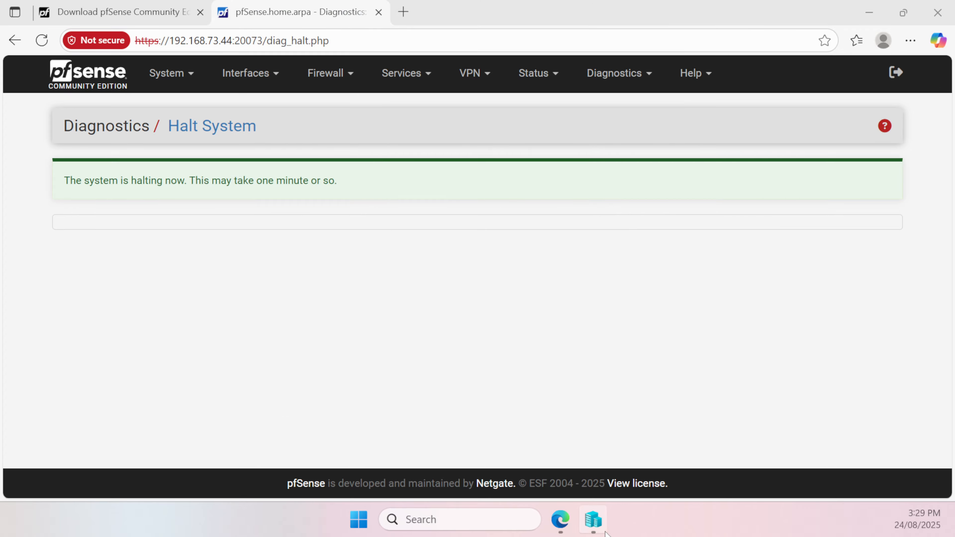
left_click(597, 527)
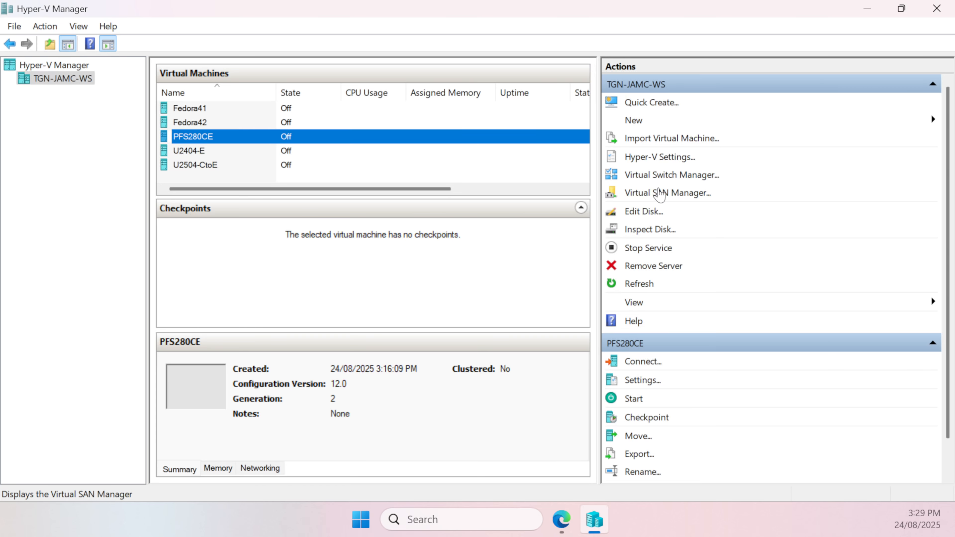
Start editing a virtual hard disk and select the PFS280CE disk from E:\Hyper-V\PFS280CE\PFS280CE\Virtual Hard Disks
left_click(639, 211)
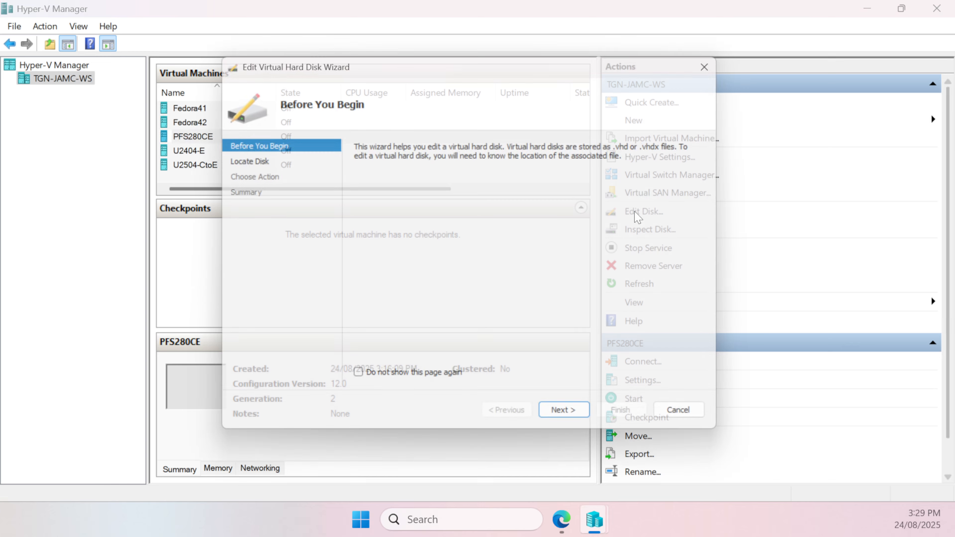
left_click(572, 429)
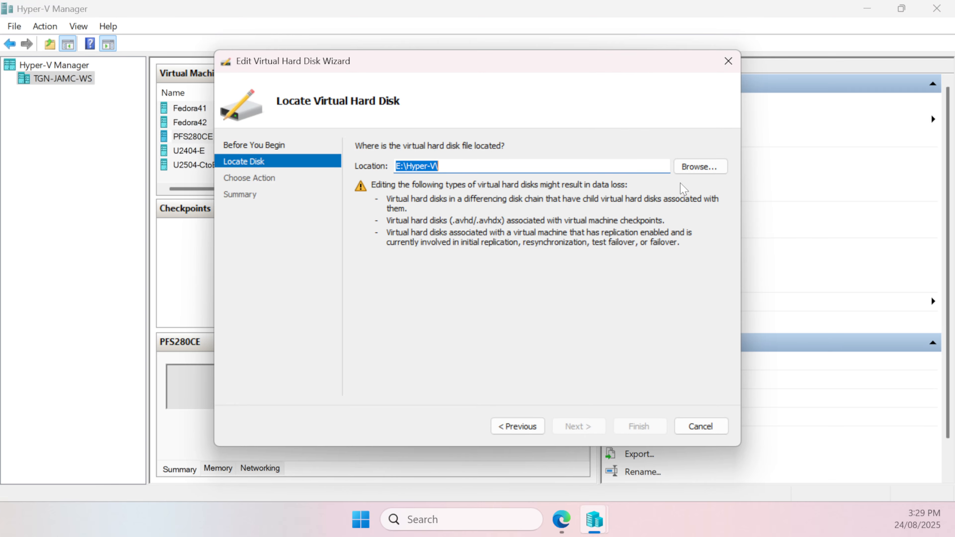
left_click(694, 166)
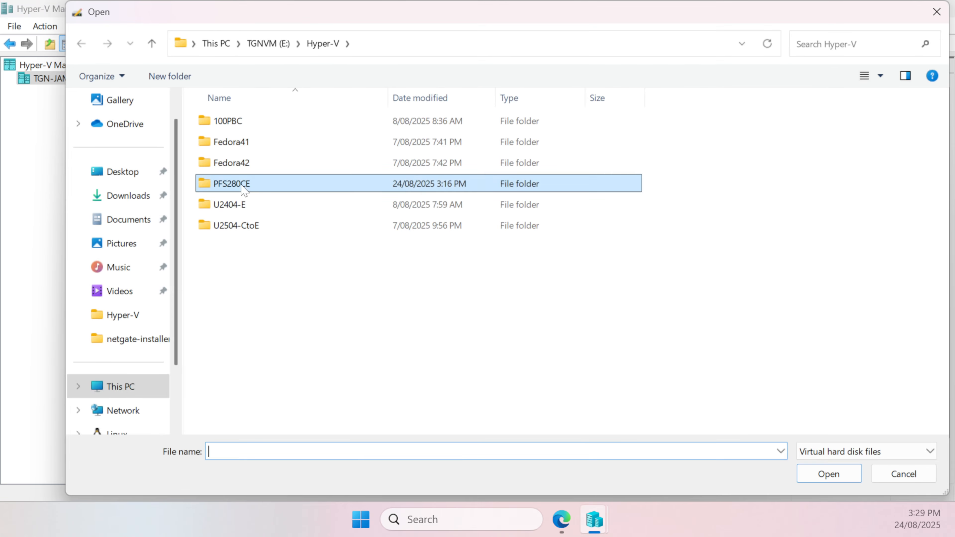
double_click(245, 183)
double_click(244, 120)
double_click(273, 126)
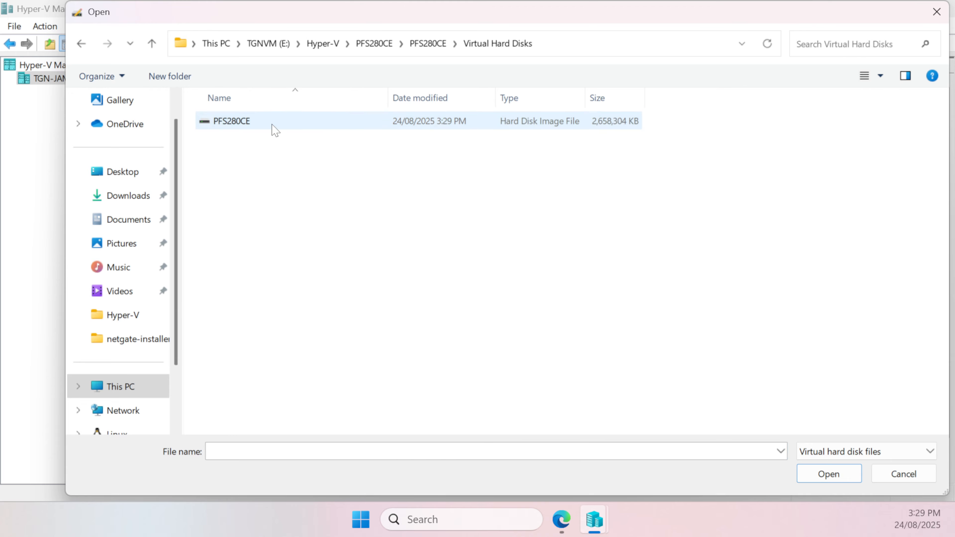
double_click(244, 120)
left_click(581, 426)
Choose to convert the virtual hard disk to VHD format with a fixed size
left_click(361, 208)
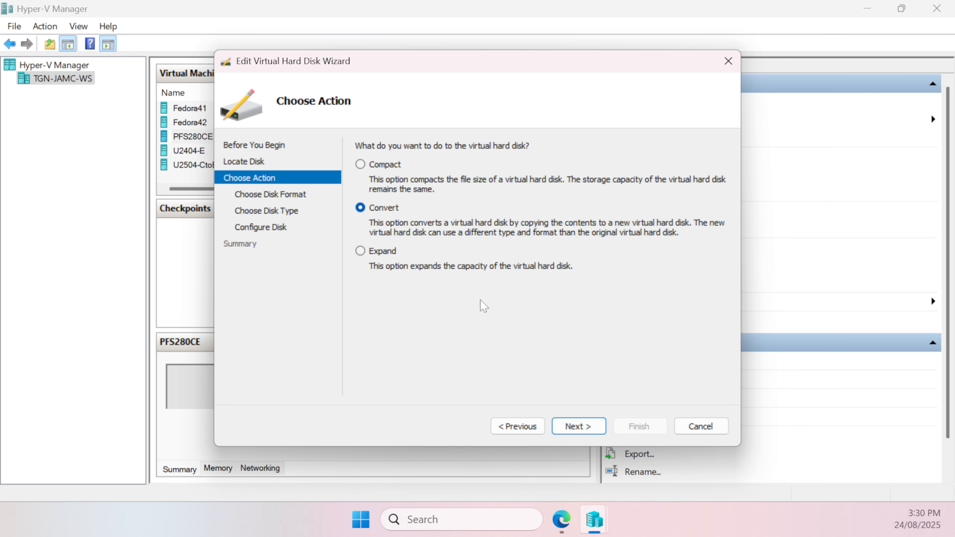
left_click(574, 427)
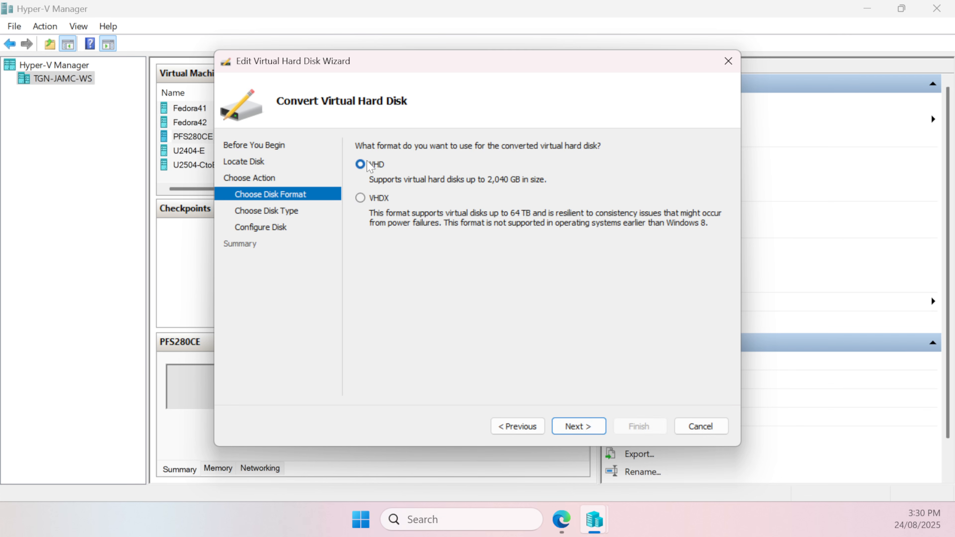
left_click(368, 165)
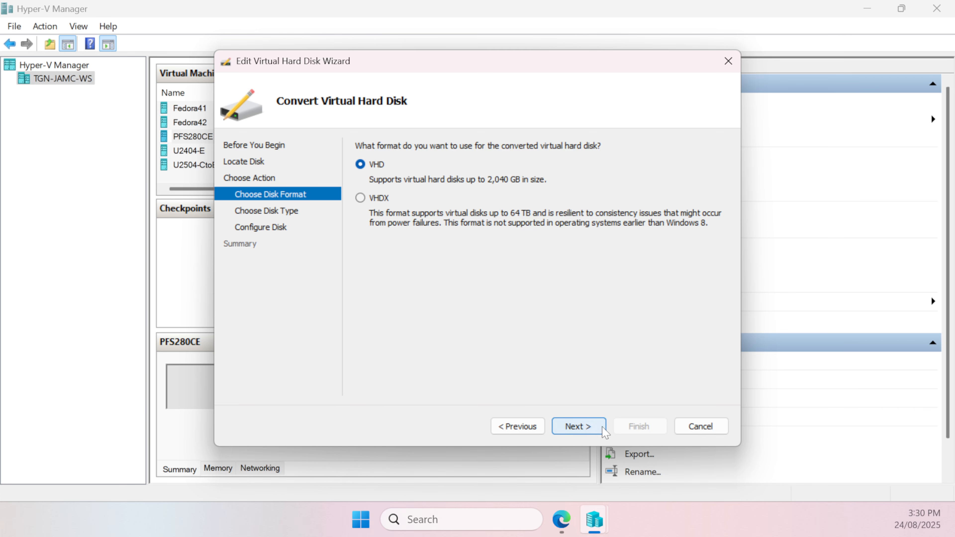
left_click(602, 428)
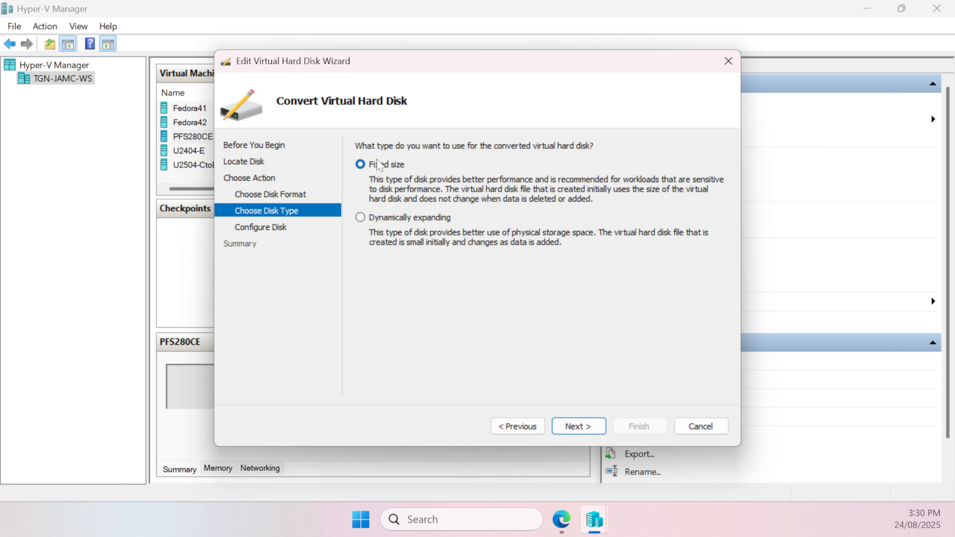
left_click(378, 164)
left_click(579, 427)
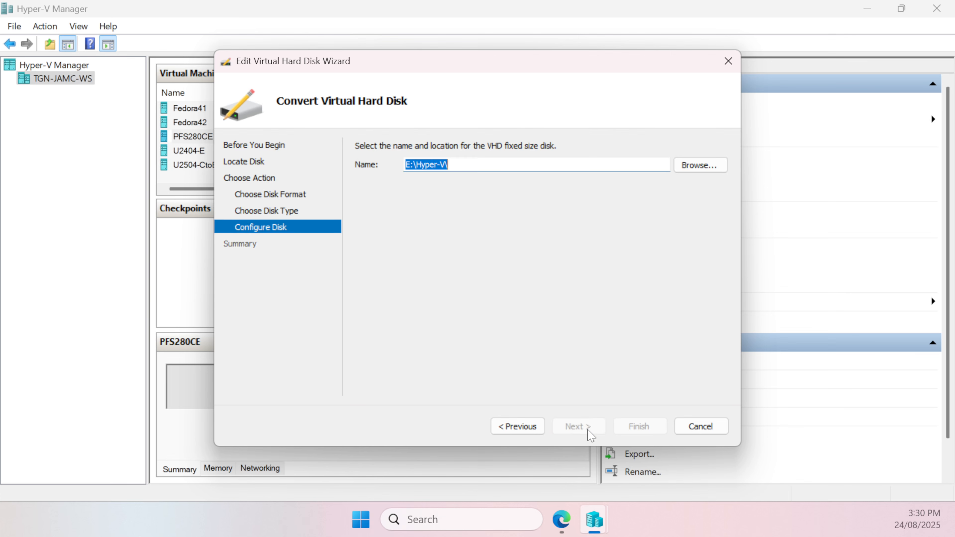
Save the converted disk as PFS280CE-converted.vhd in the machine's Virtual Hard Disks folder and run the conversion
left_click(695, 164)
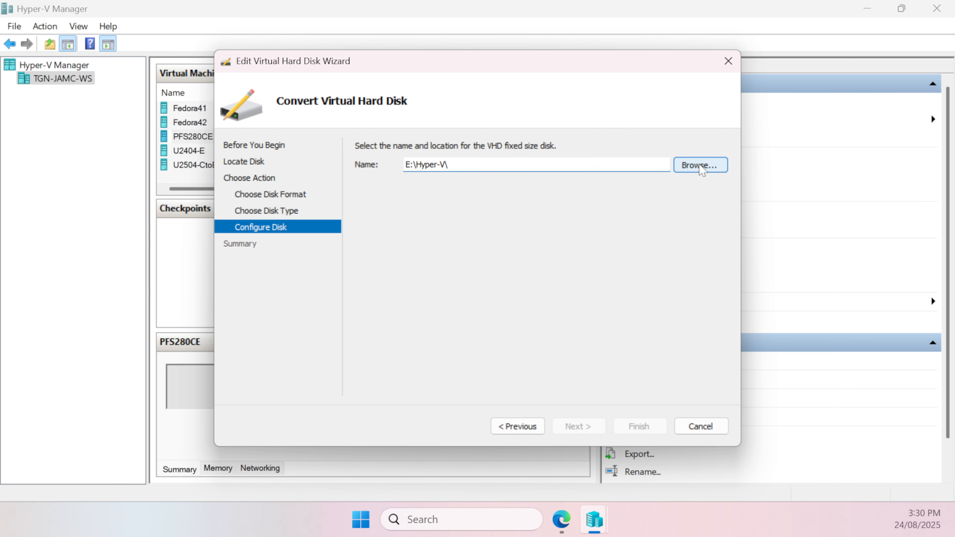
double_click(250, 184)
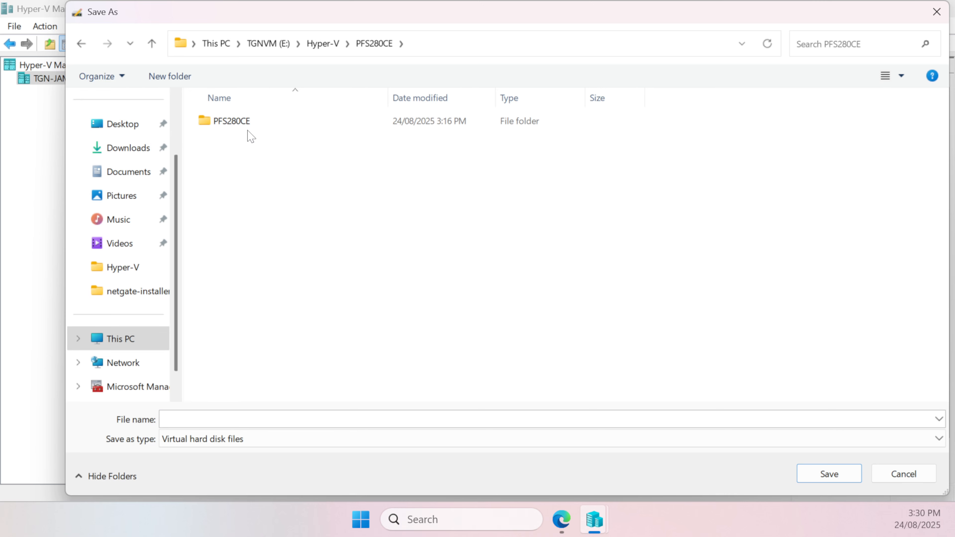
double_click(245, 121)
double_click(281, 120)
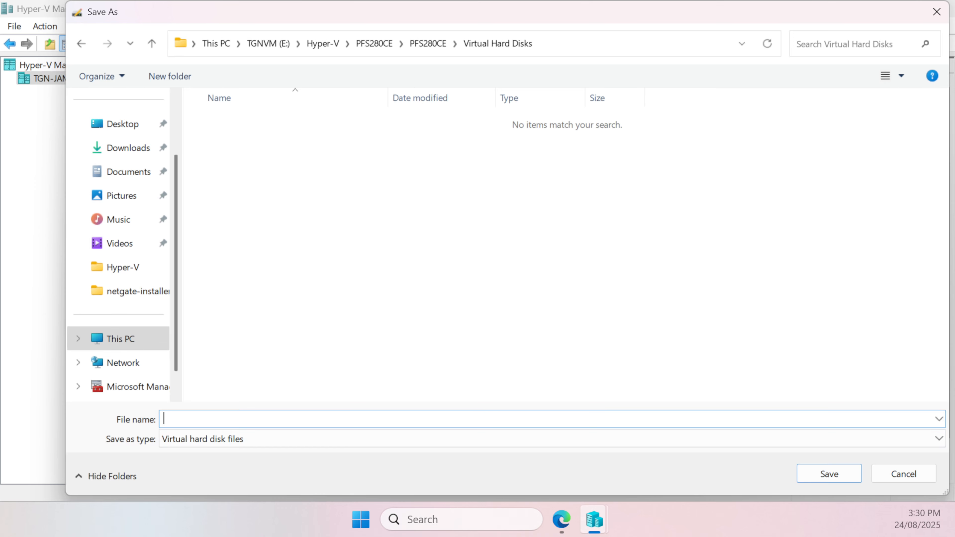
type("PFS2")
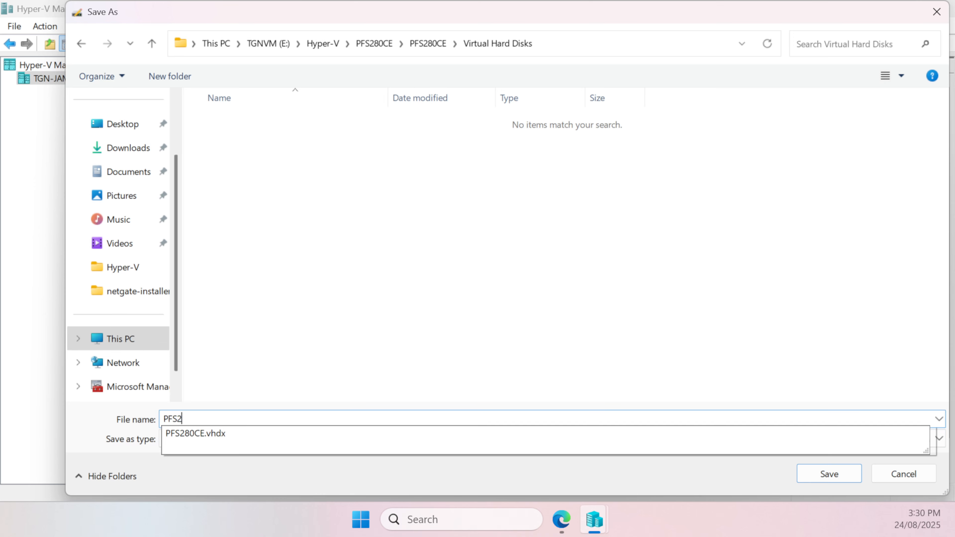
type("78")
key("BackSpace")
type("80CE-converted.vhd")
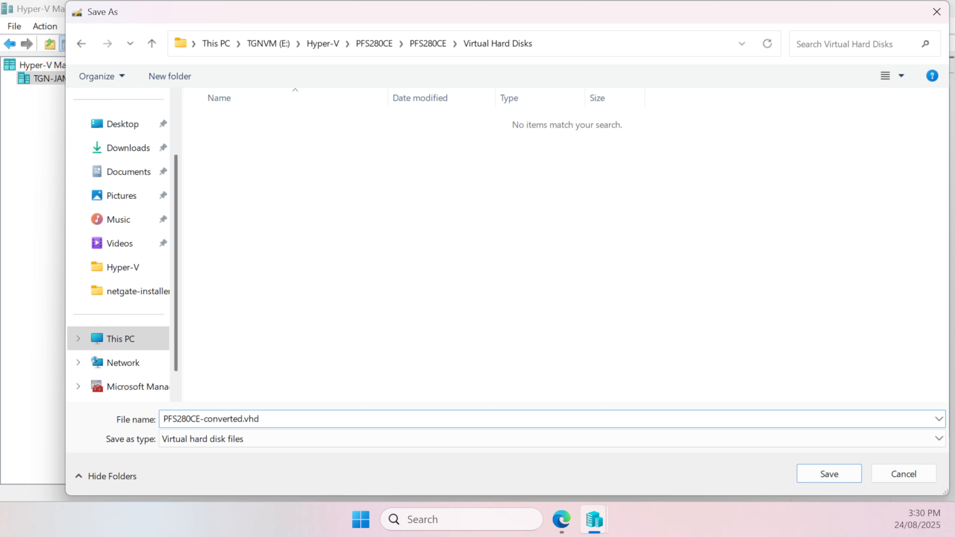
left_click_drag(361, 420, 28, 396)
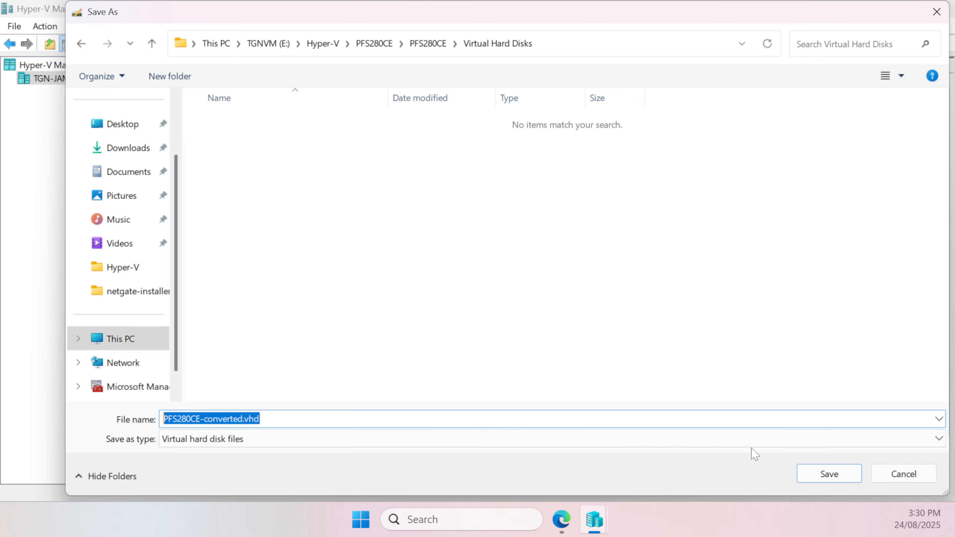
left_click(829, 475)
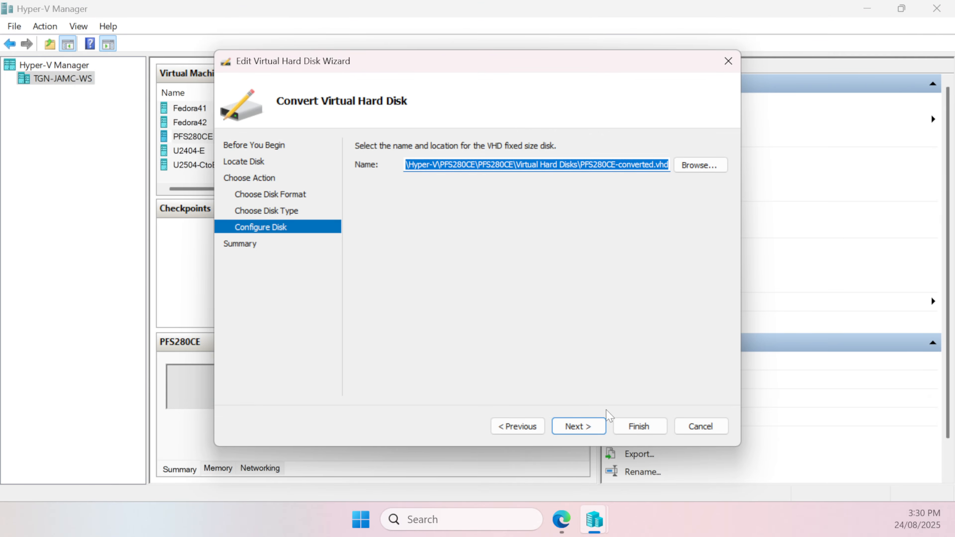
left_click(578, 426)
left_click(652, 428)
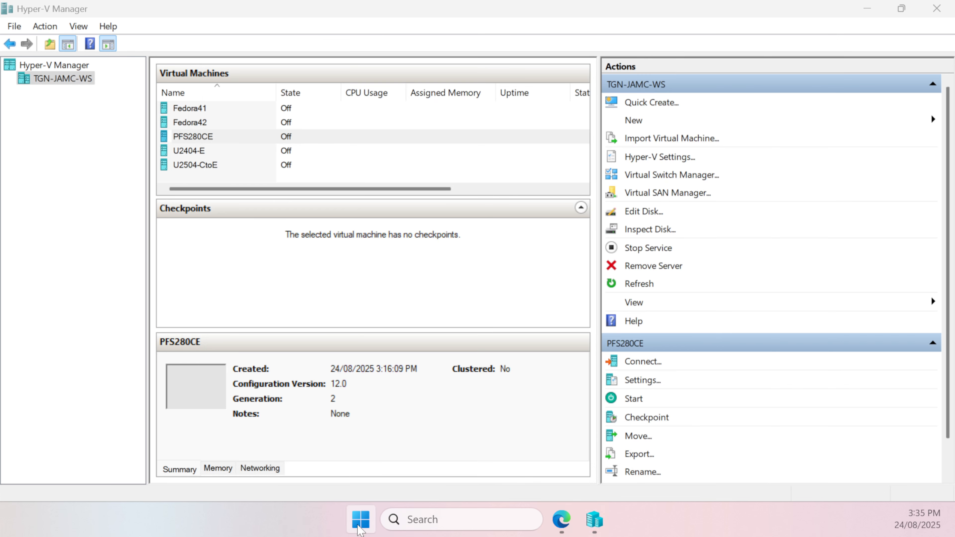
Switch to File Explorer and locate PFS280CE-converted.vhd in the machine's Virtual Hard Disks folder on drive E
left_click(360, 528)
left_click(514, 307)
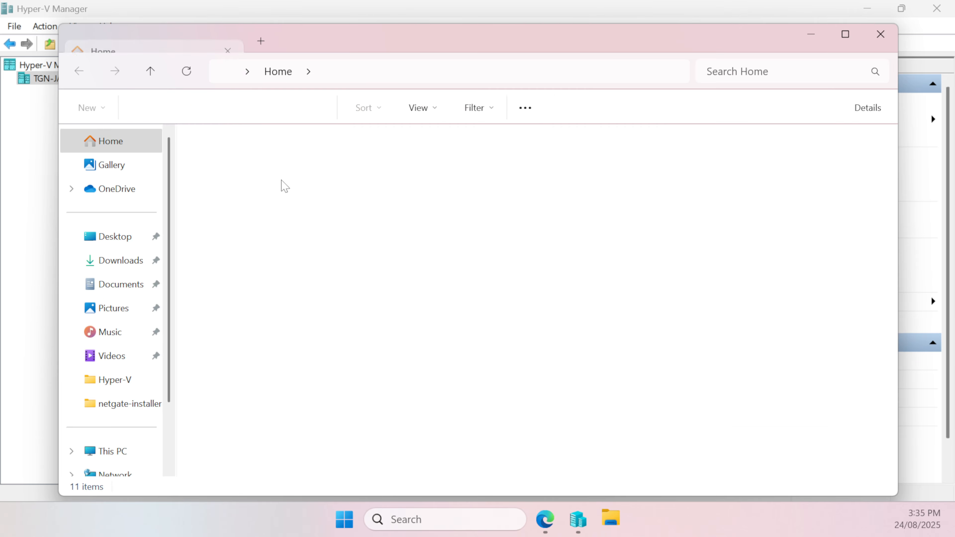
left_click(128, 456)
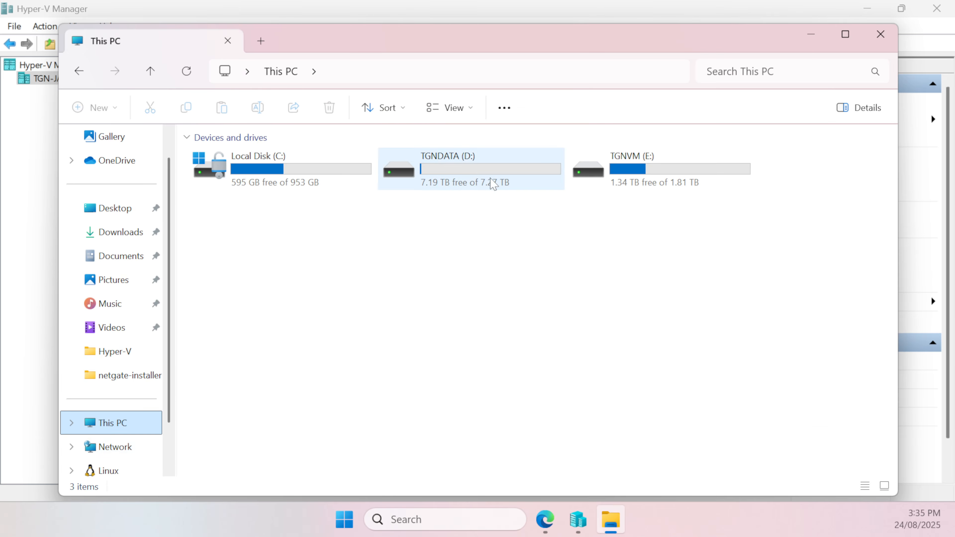
double_click(644, 167)
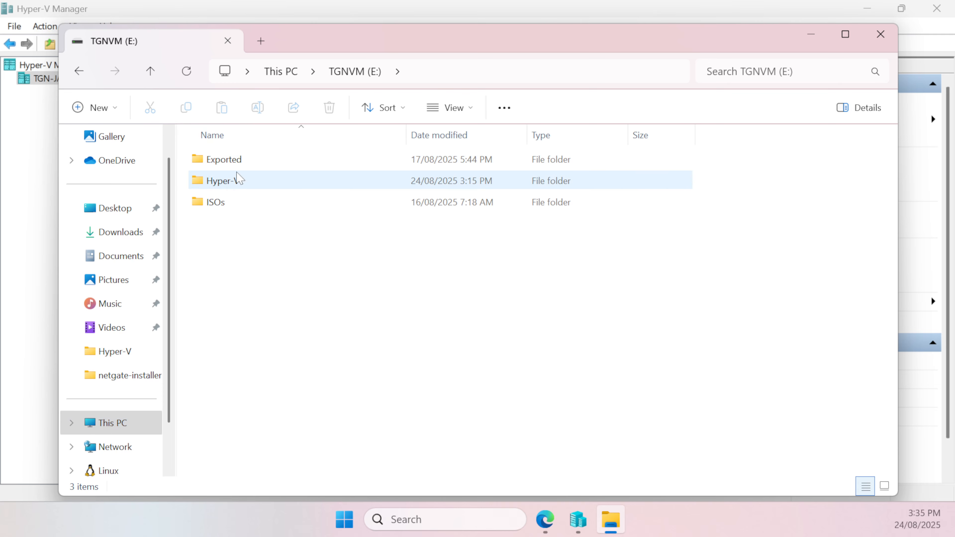
double_click(236, 180)
double_click(229, 226)
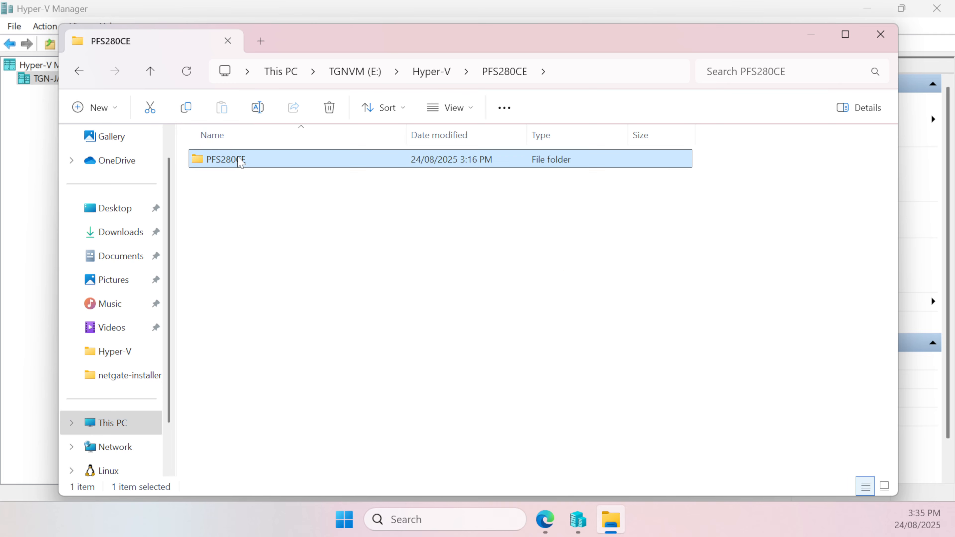
double_click(245, 159)
double_click(246, 162)
left_click(231, 183)
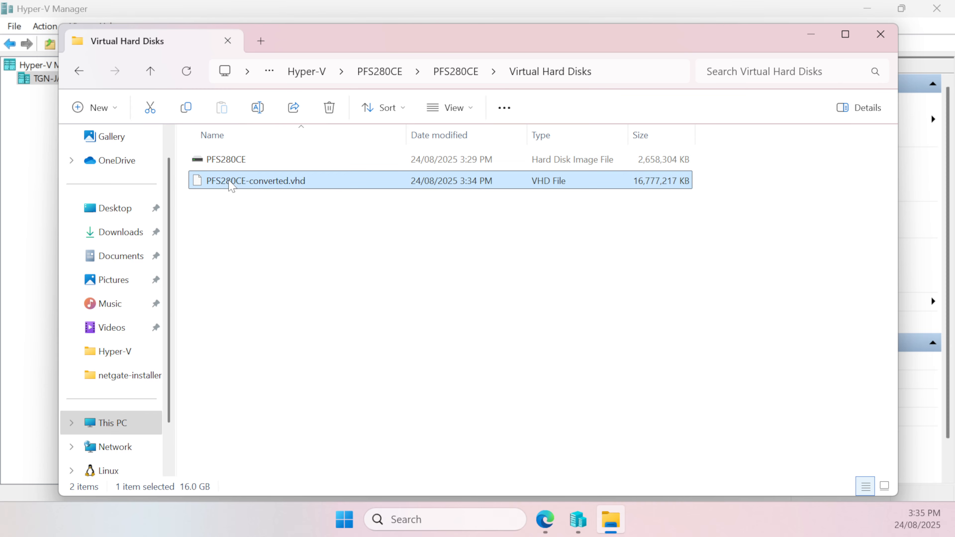
Switch to the Edge browser and go to portal.azure.com
key("alt+Tab")
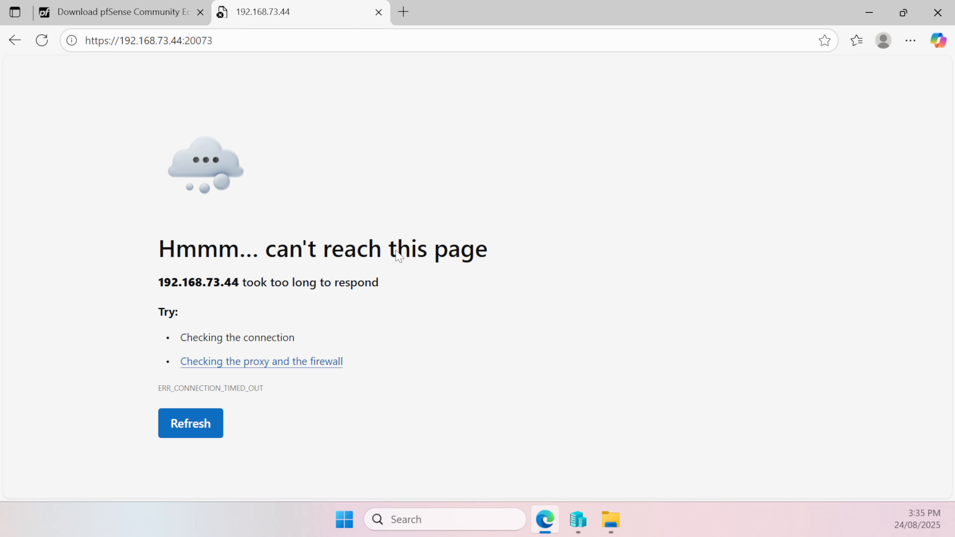
left_click(419, 49)
type("po")
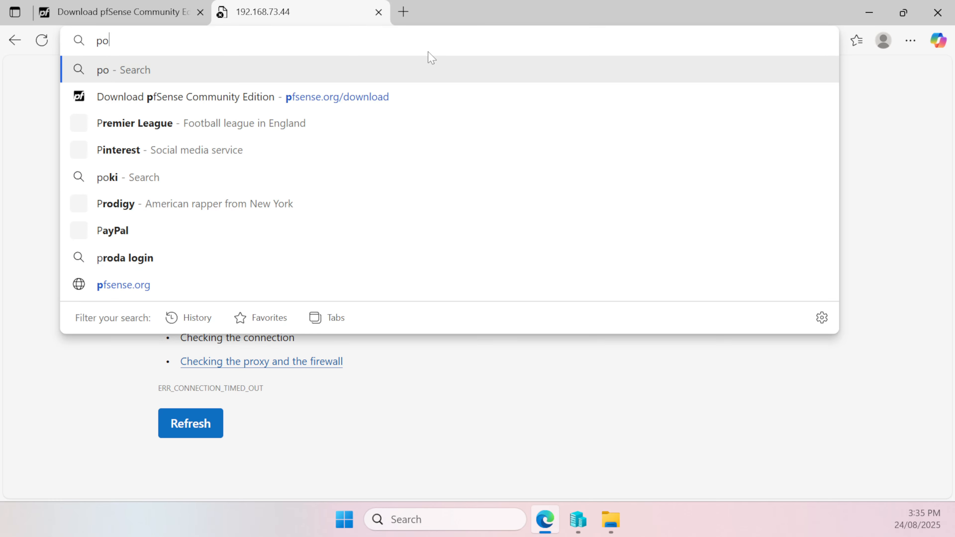
type("rtal.azure.com")
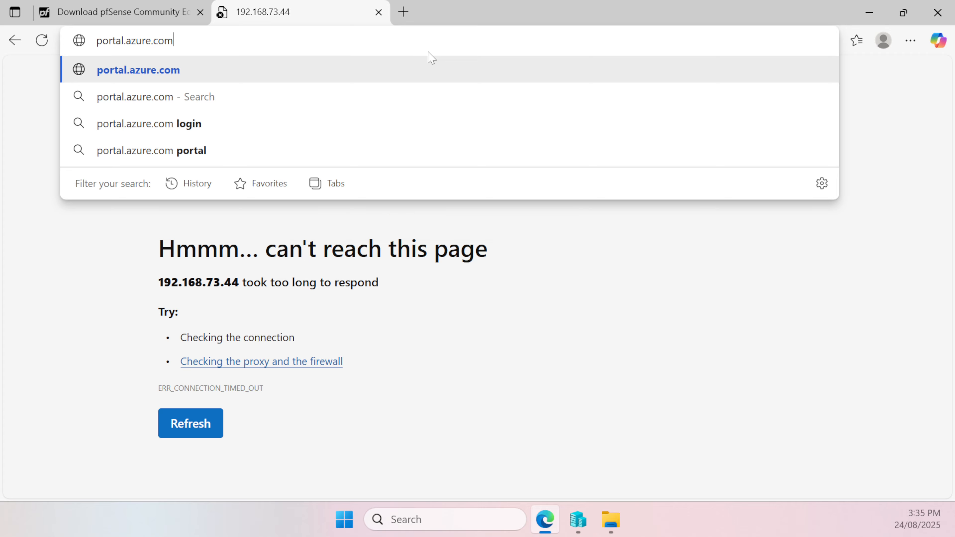
key("Return")
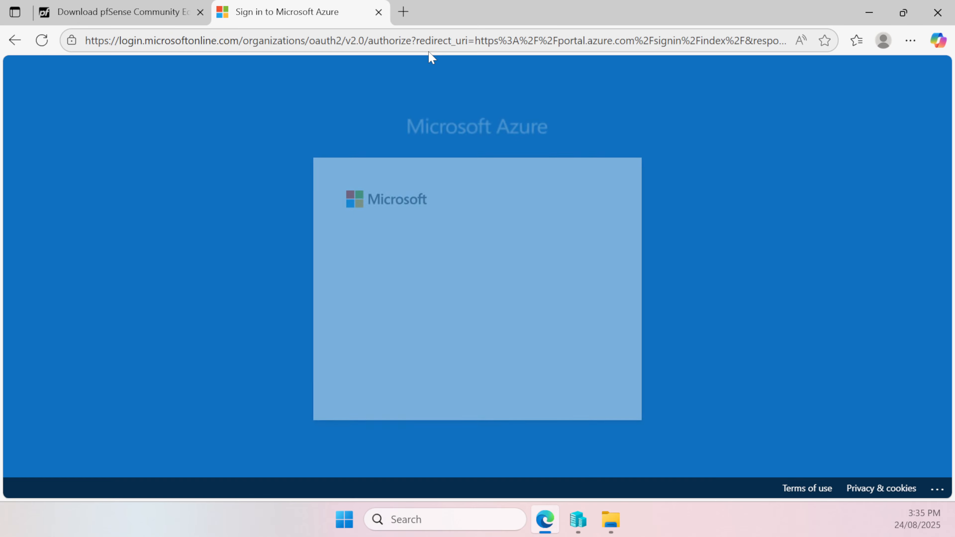
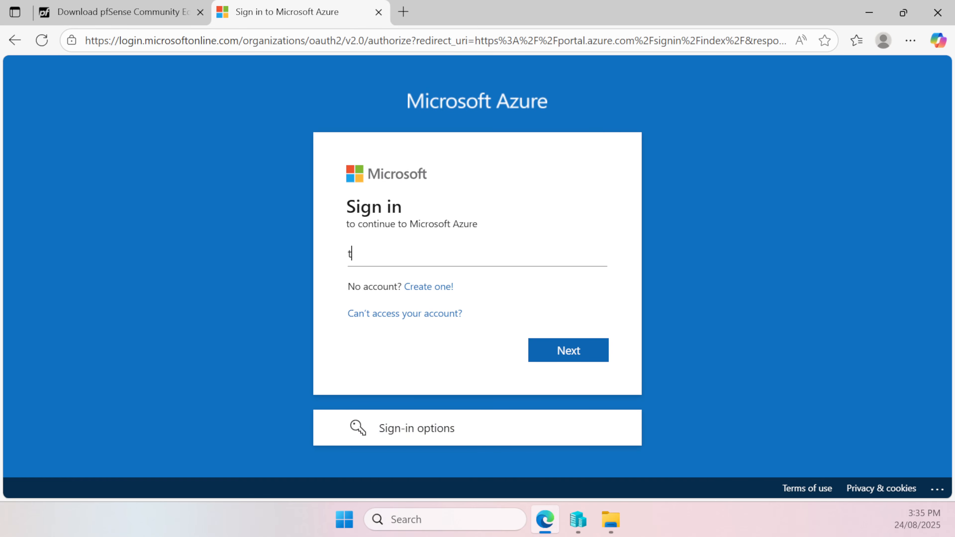
Enter the account's e-mail address to sign in to Microsoft Azure
key("Return")
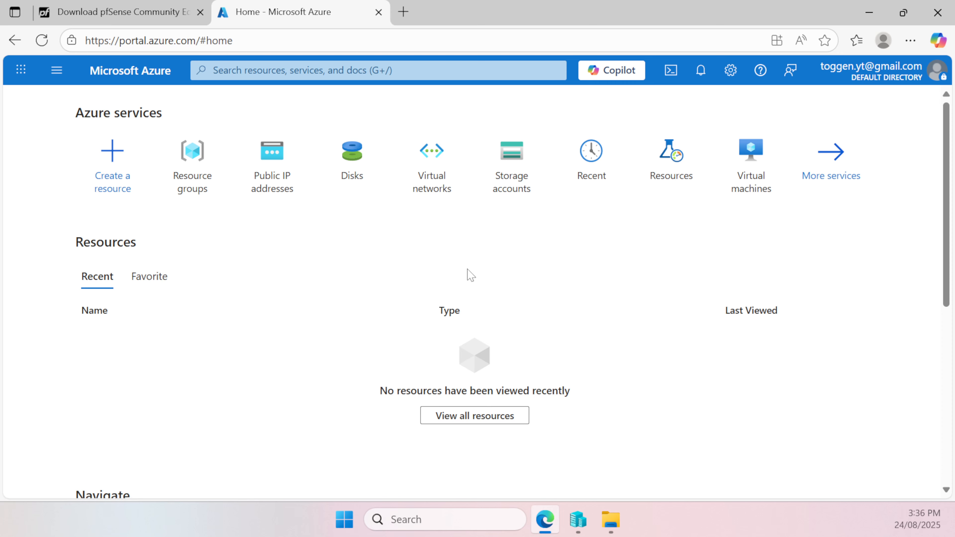
Start creating a storage account and add a new resource group named tgnrg01 for it
left_click(524, 162)
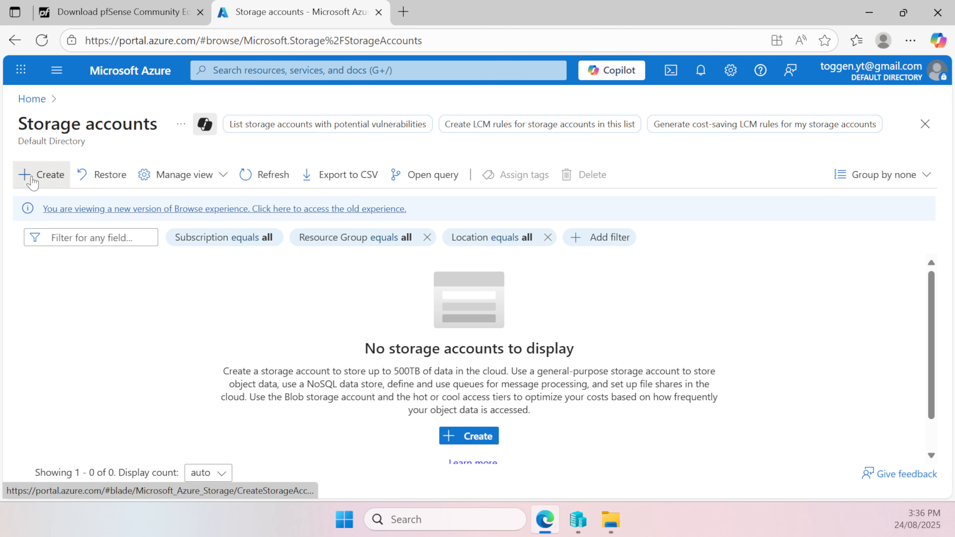
left_click(43, 175)
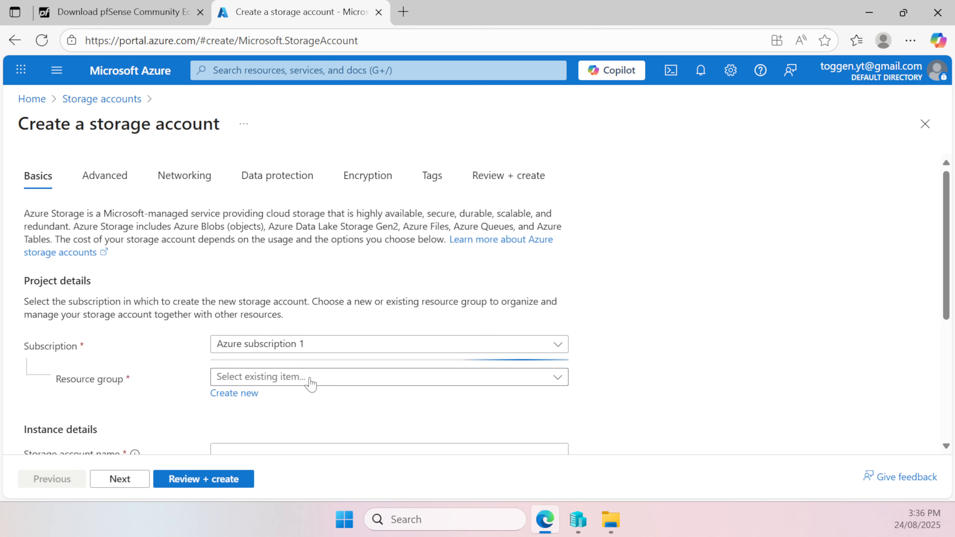
left_click(309, 381)
left_click(309, 382)
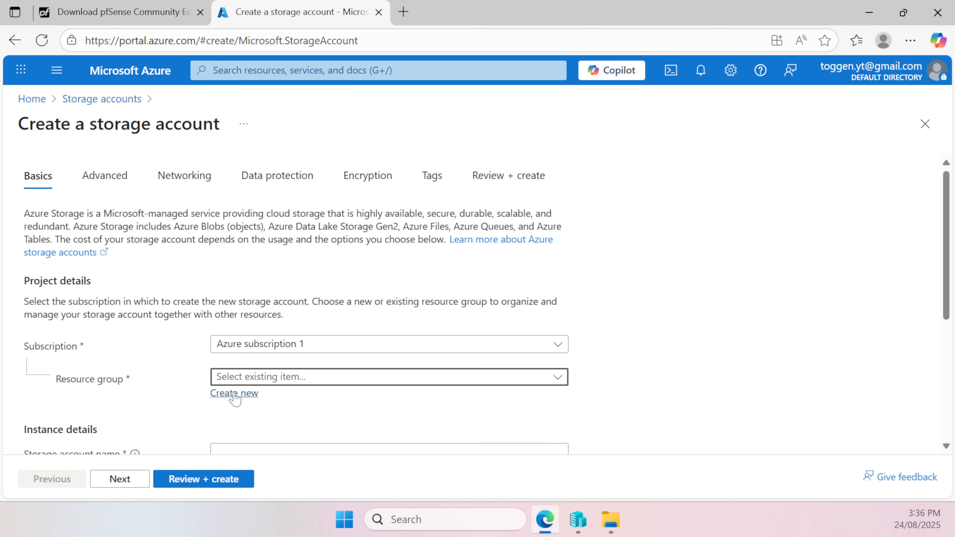
left_click(222, 393)
type("tgn")
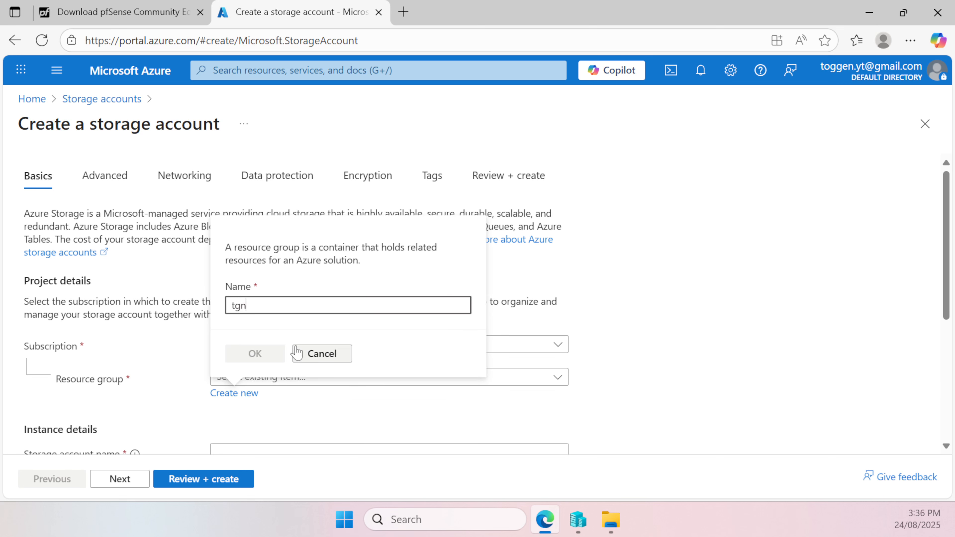
type("rg01")
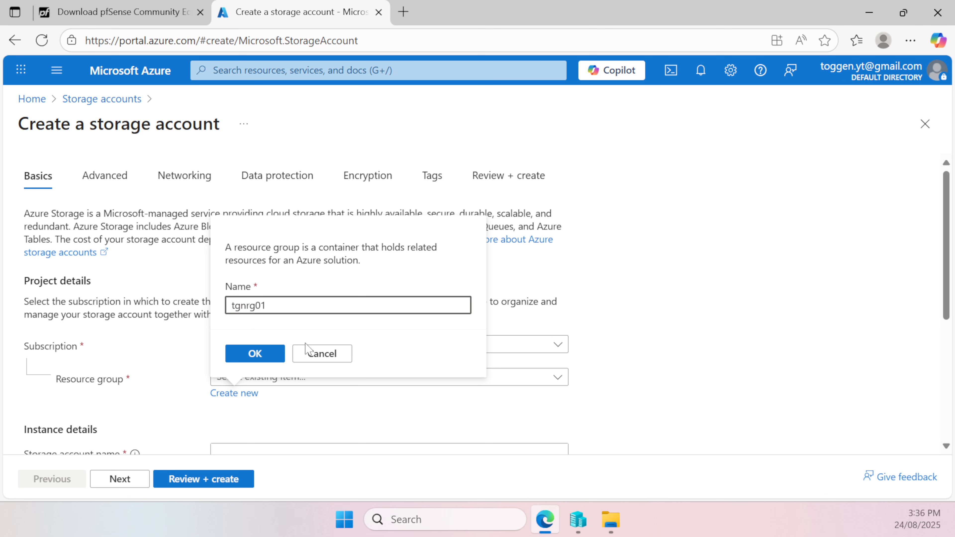
left_click(255, 354)
Name the new storage account tgnstorageaccount1
scroll(286, 372, "down", 3)
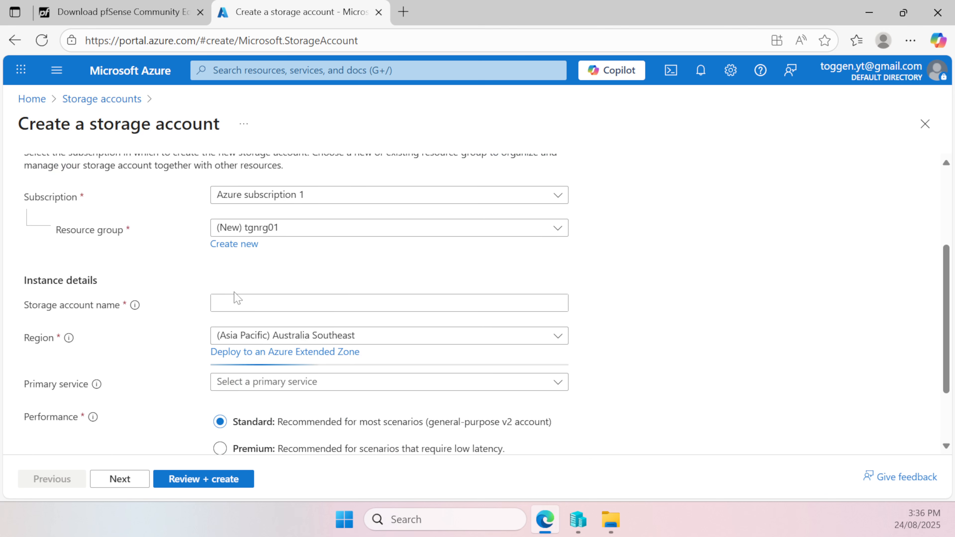
left_click(234, 300)
type("tgn")
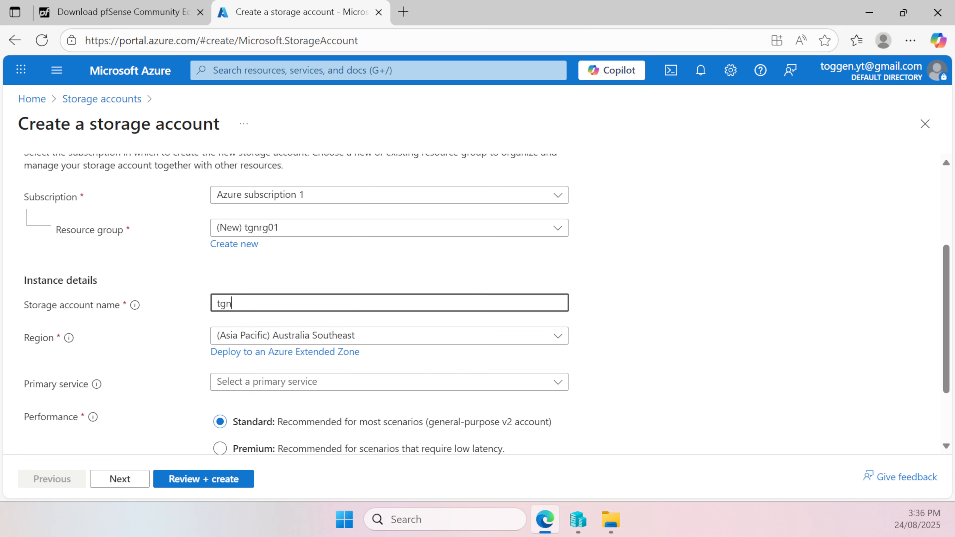
type("storageacc")
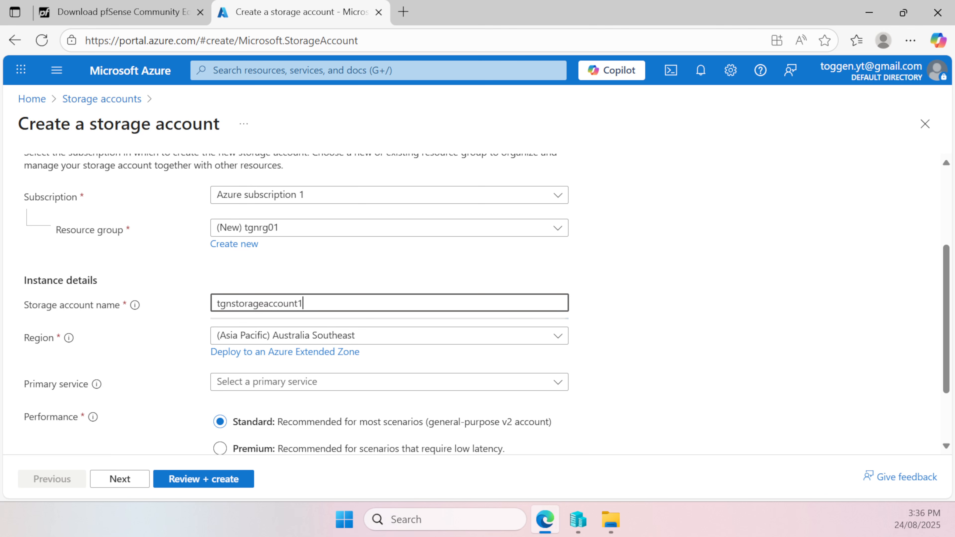
type("ount1")
Set the primary service to Azure Blob Storage or Azure Data Lake Storage Gen 2 and the redundancy to Locally-redundant storage (LRS)
scroll(363, 311, "down", 2)
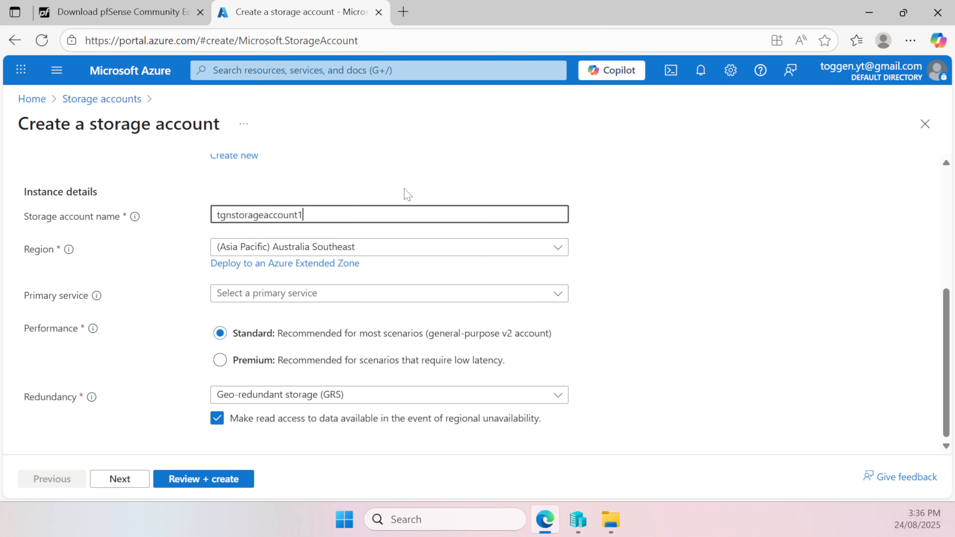
scroll(338, 301, "up", 3)
scroll(339, 301, "down", 3)
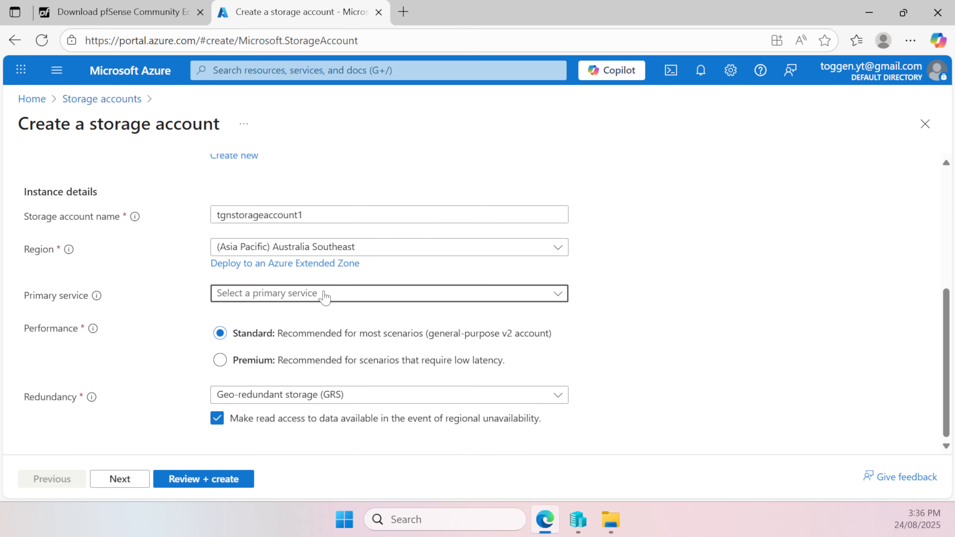
left_click(278, 297)
left_click(280, 316)
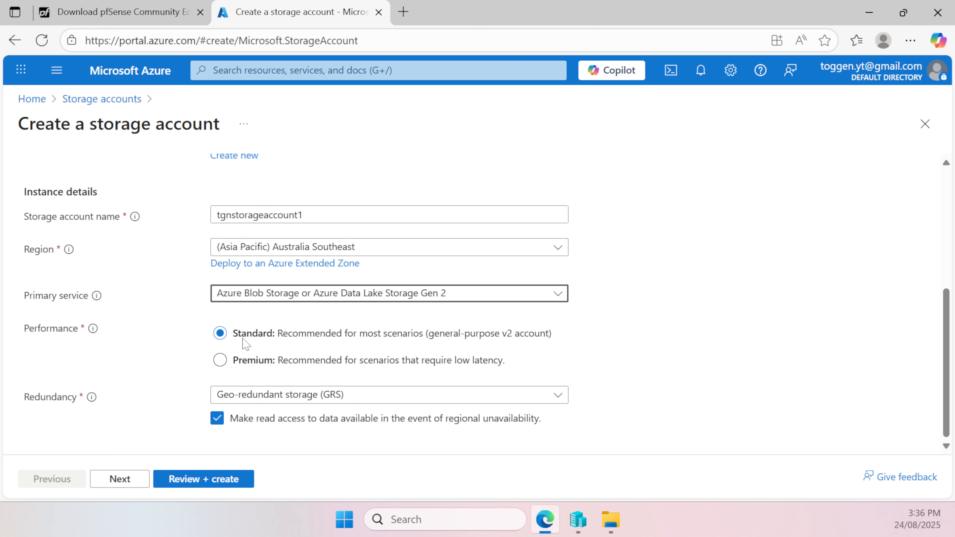
left_click(248, 397)
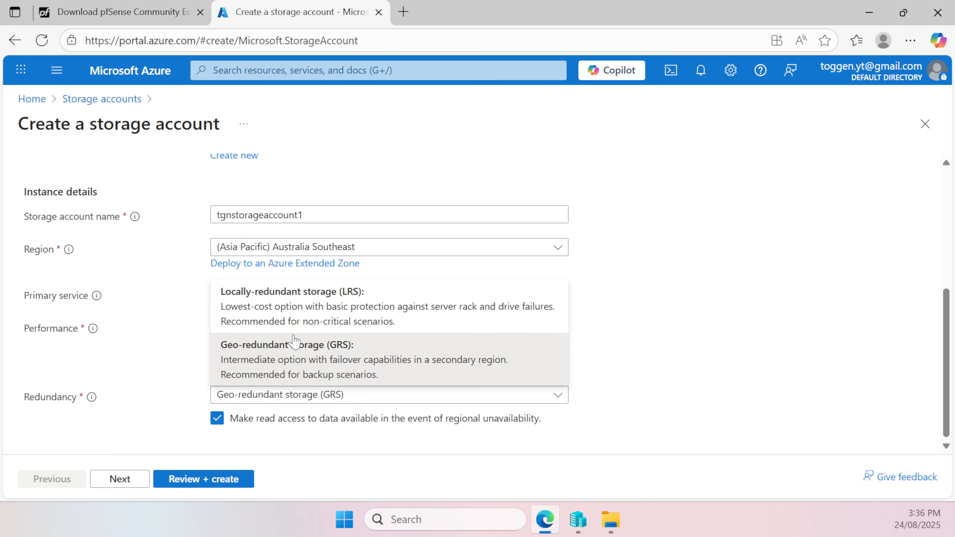
left_click(310, 299)
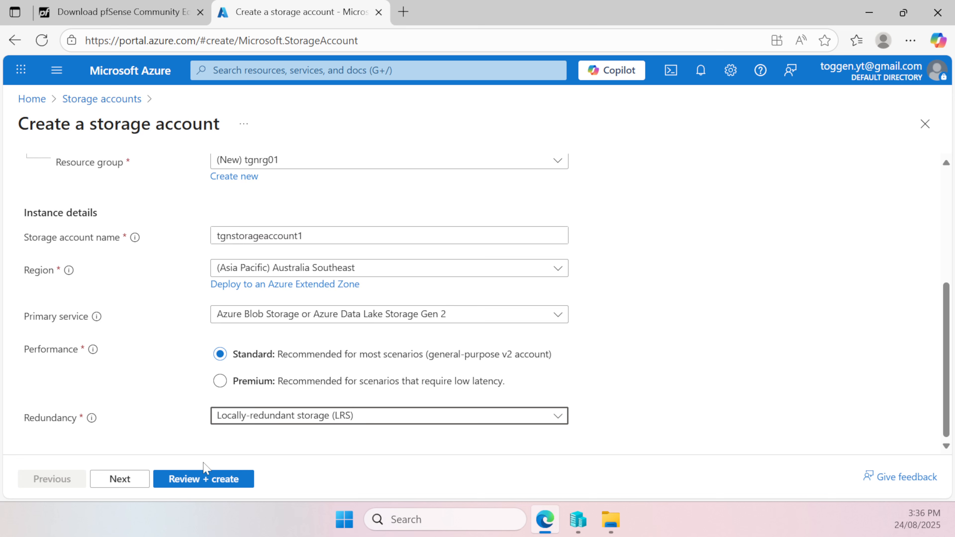
Keep the default settings for the remaining sections, review the configuration and create the storage account
scroll(314, 421, "up", 4)
scroll(314, 421, "down", 4)
left_click(132, 480)
left_click(132, 481)
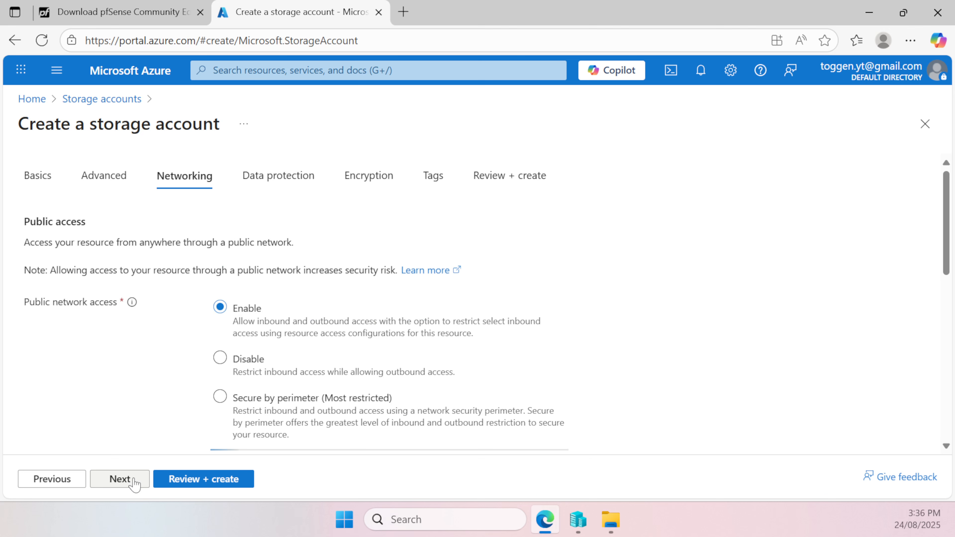
left_click(133, 481)
left_click(197, 482)
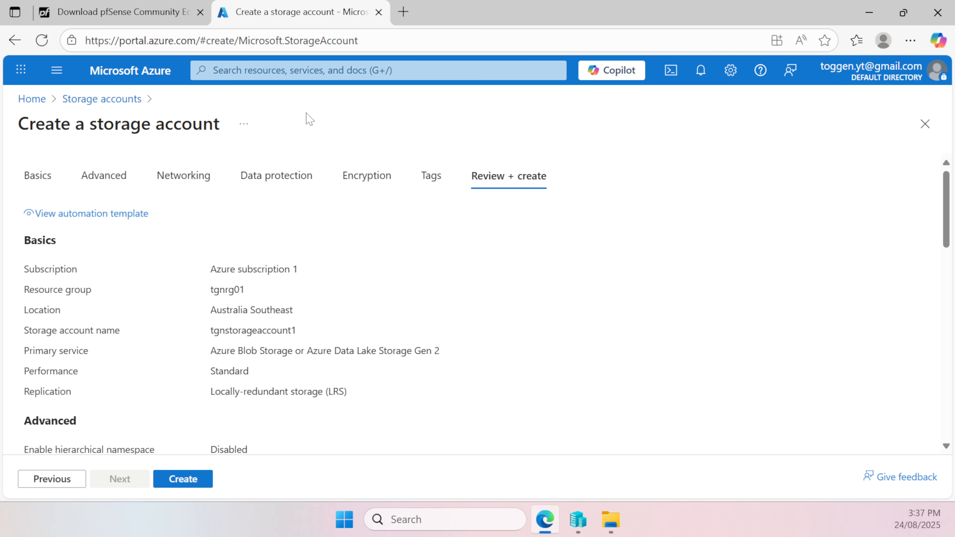
left_click(210, 479)
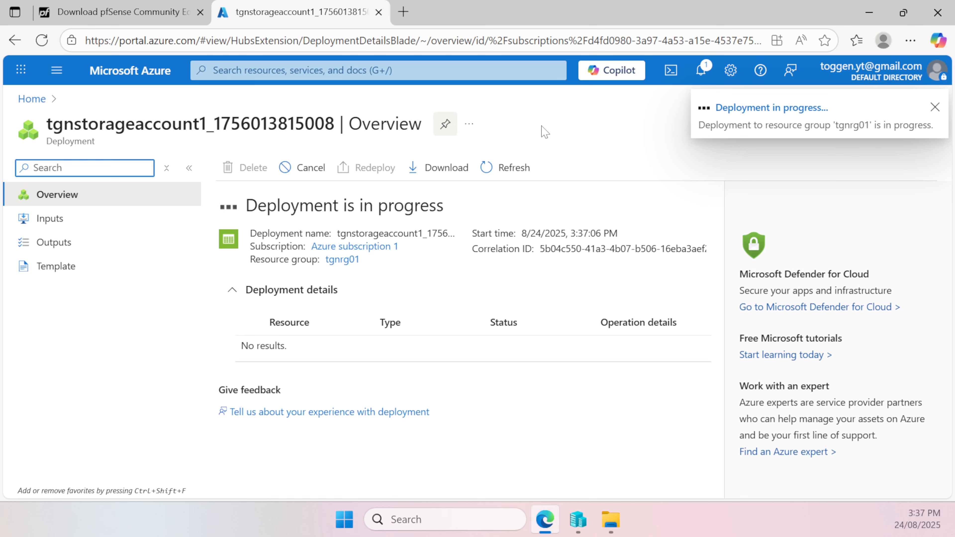
Find and open Microsoft Azure Storage Explorer on the computer
left_click(480, 521)
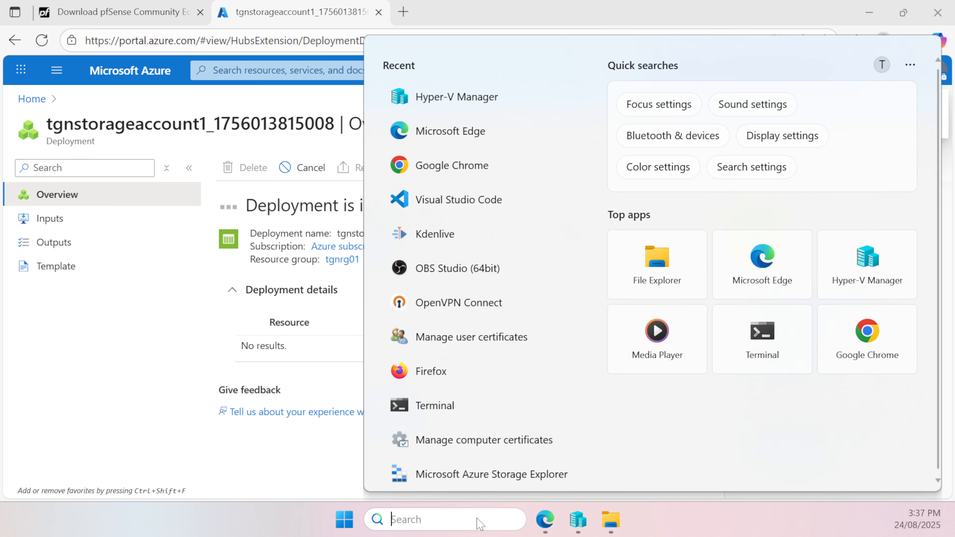
type("azure")
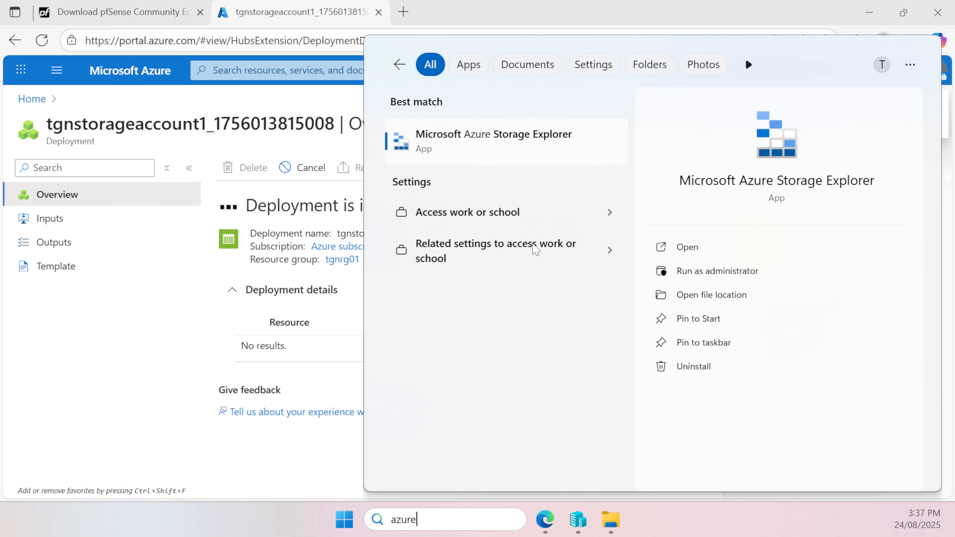
left_click(553, 144)
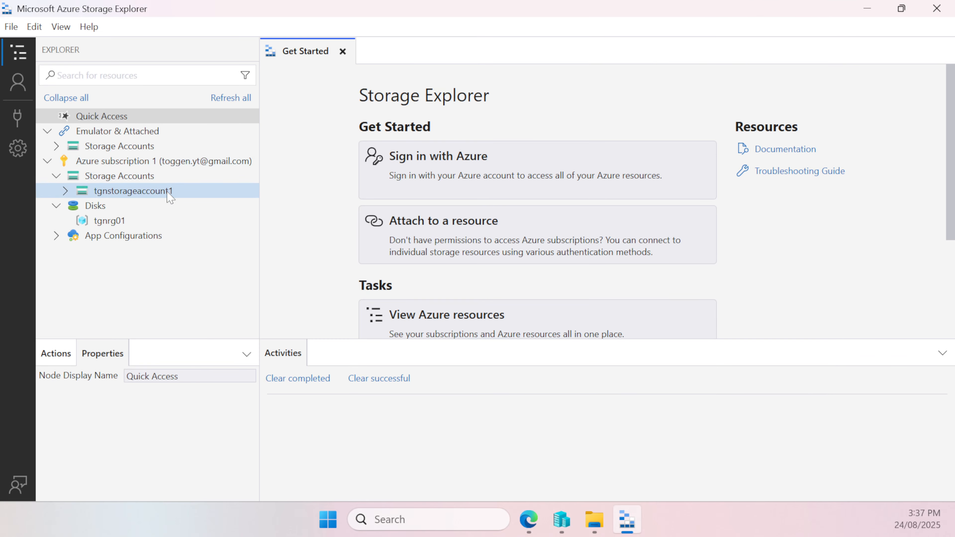
Refresh the storage accounts under Azure subscription 1 and expand tgnstorageaccount1
left_click(138, 176)
right_click(139, 177)
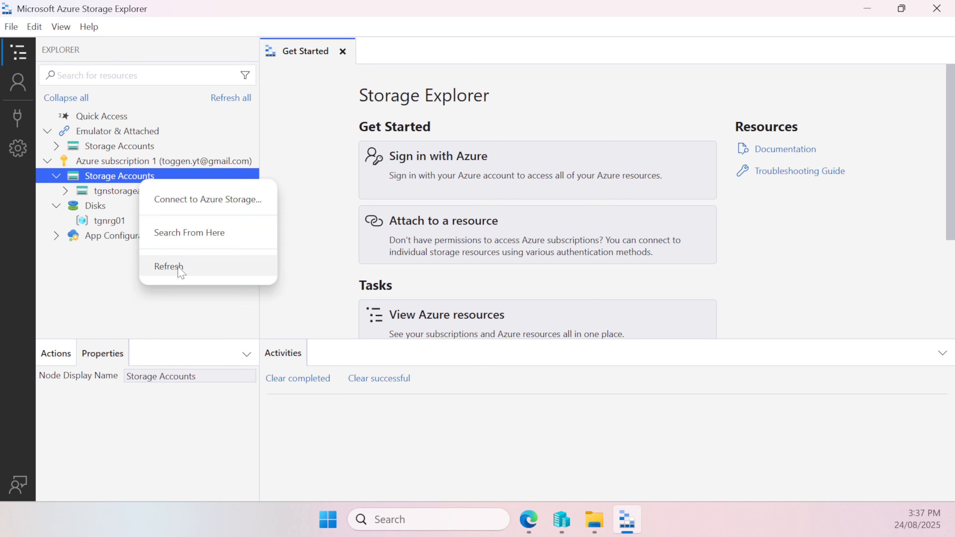
left_click(180, 269)
left_click(142, 191)
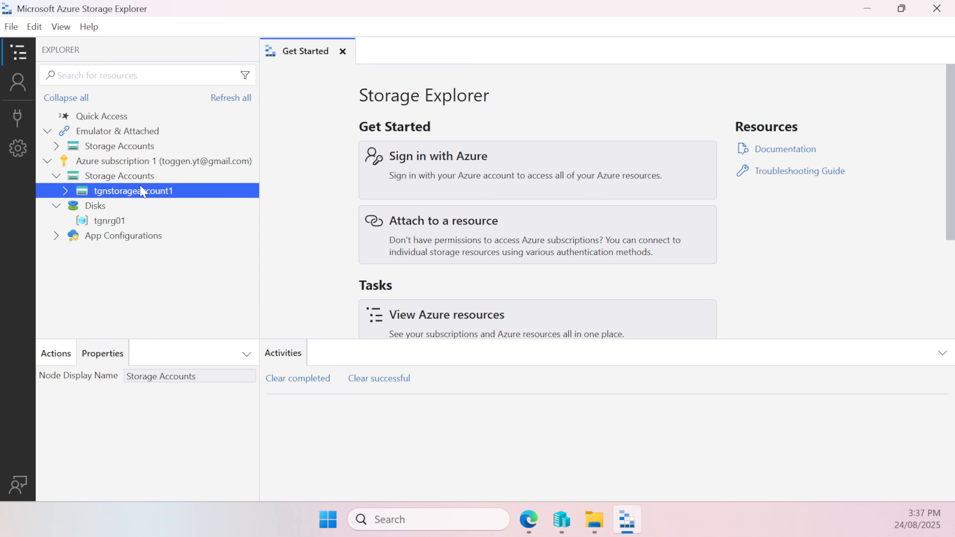
double_click(140, 188)
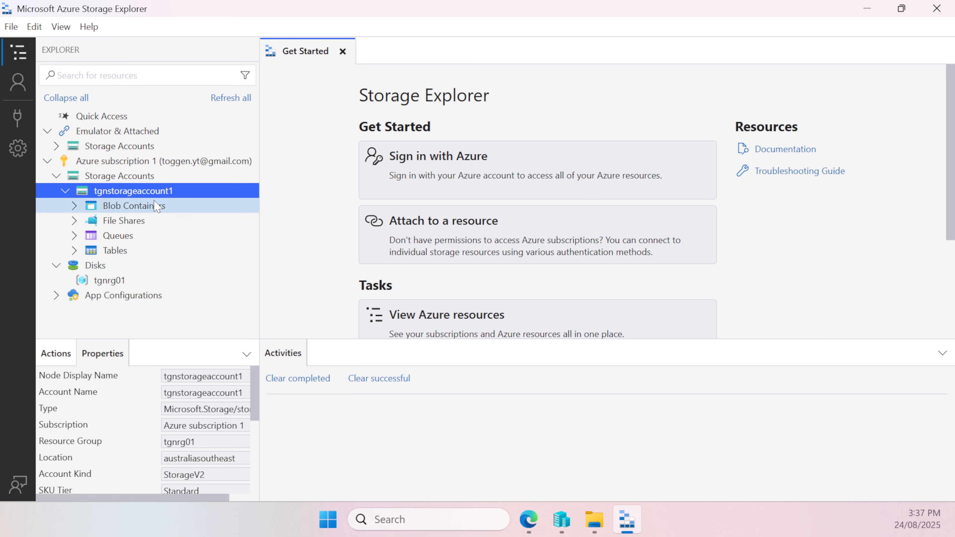
Create a blob container named osdisk in tgnstorageaccount1
double_click(155, 206)
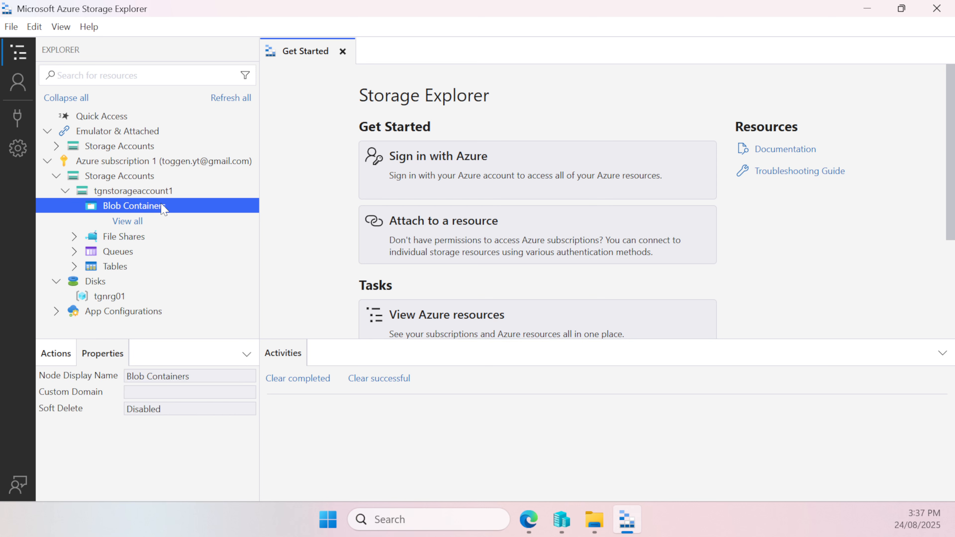
right_click(163, 209)
left_click(218, 222)
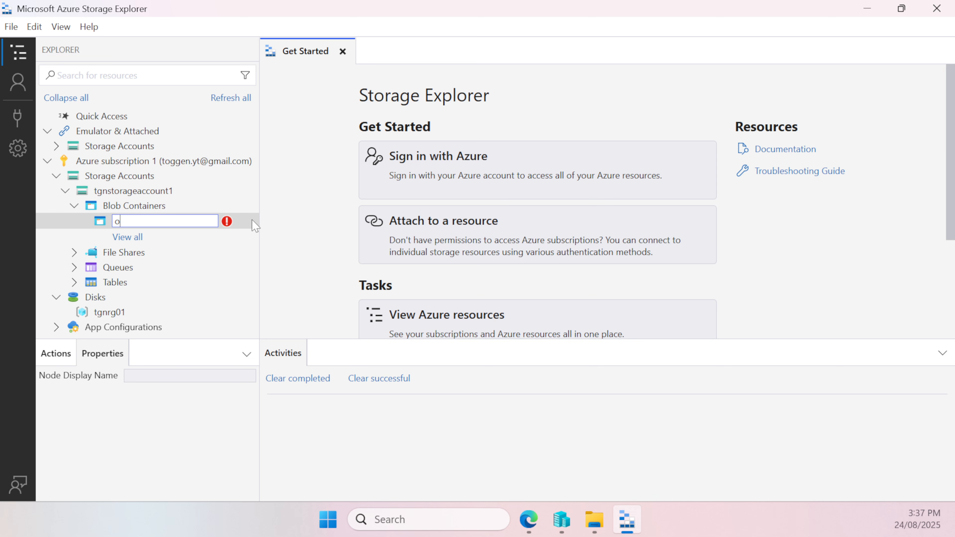
type("osdisk")
key("Return")
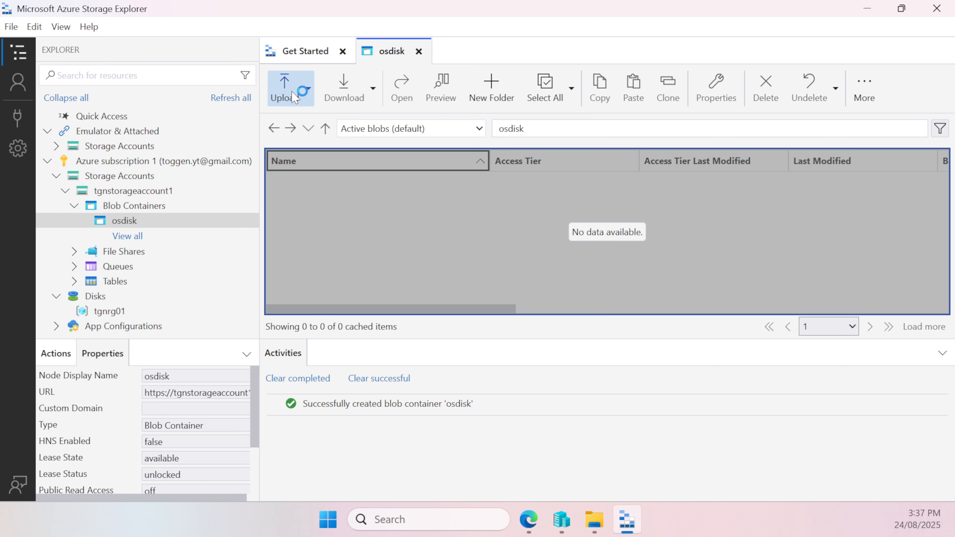
Upload PFS280CE-converted.vhd from E:\Hyper-V\PFS280CE\PFS280CE\Virtual Hard Disks to the osdisk container, keeping the option to upload VHD files as page blobs
left_click(309, 89)
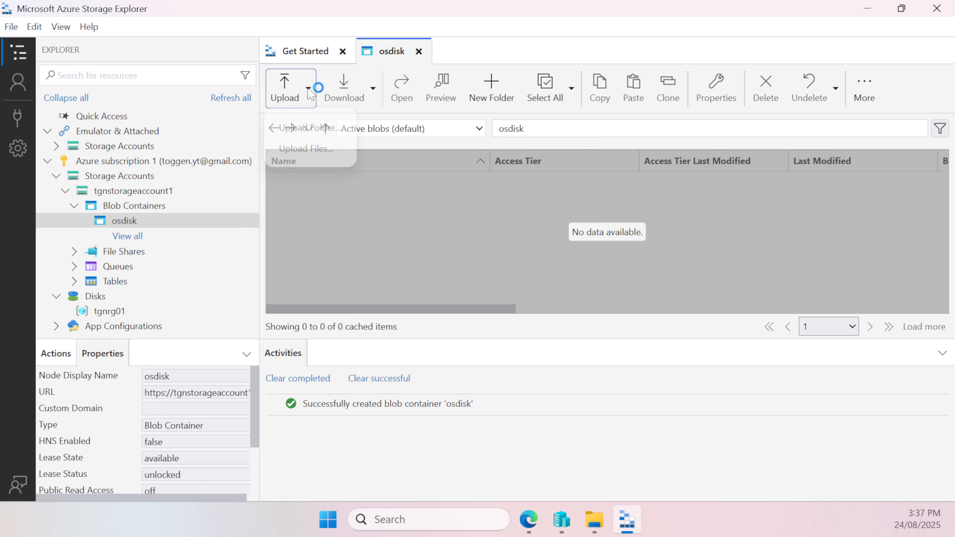
left_click(328, 152)
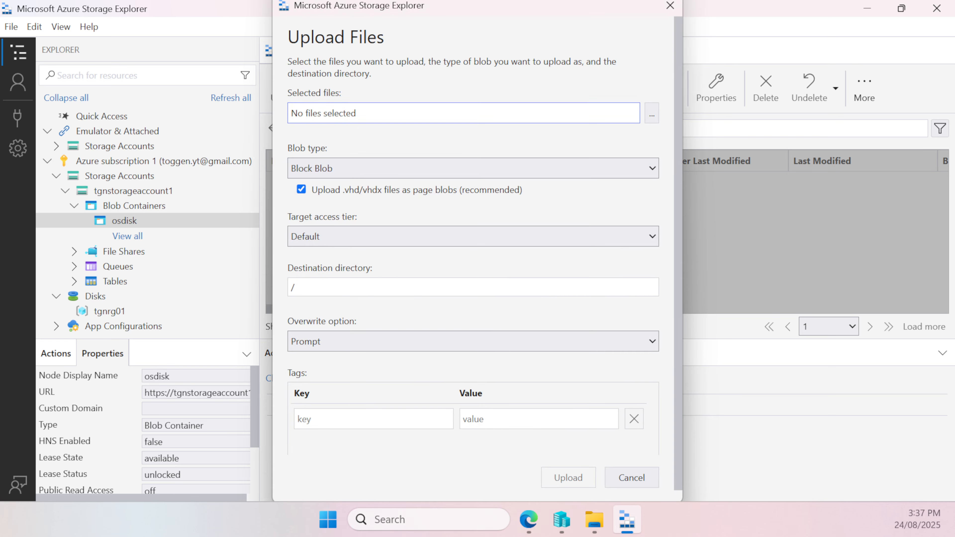
left_click(653, 119)
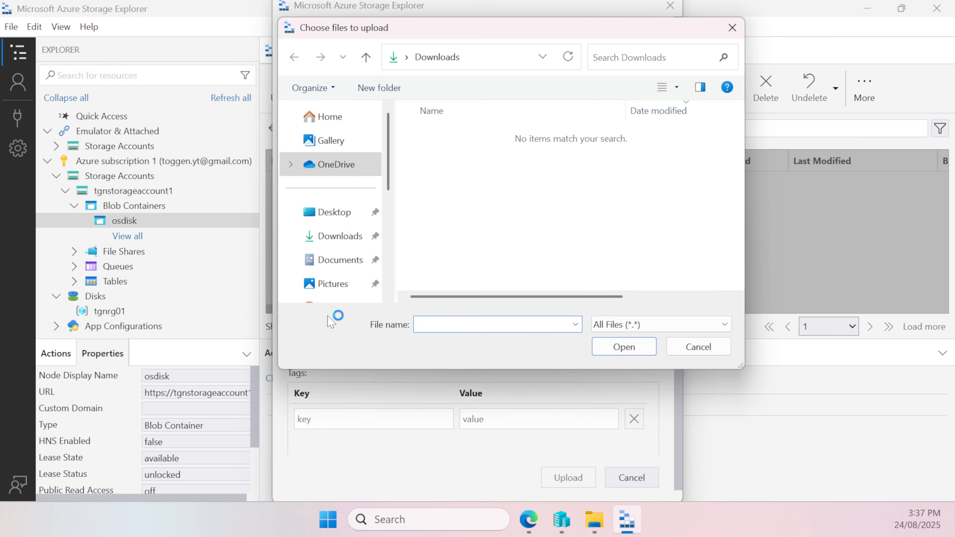
scroll(351, 226, "down", 5)
left_click(361, 208)
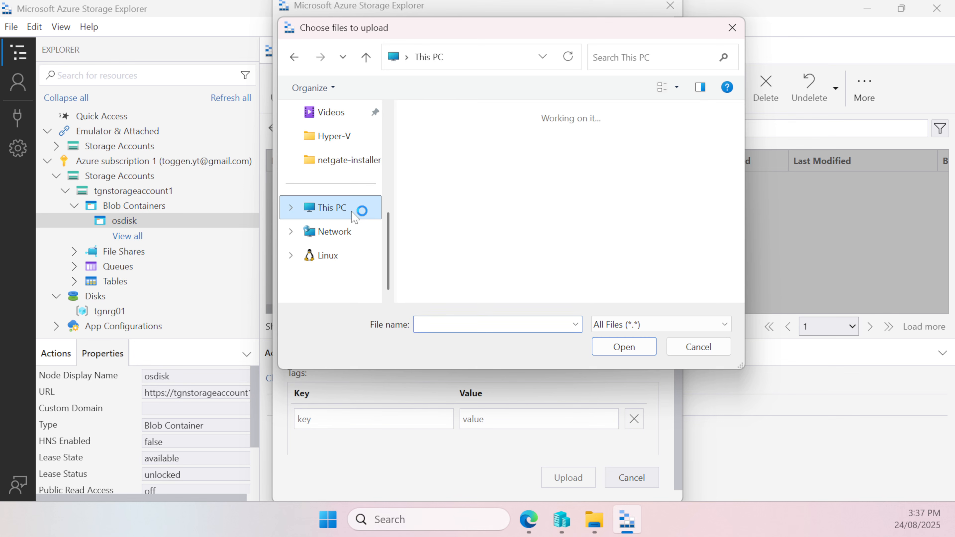
double_click(503, 231)
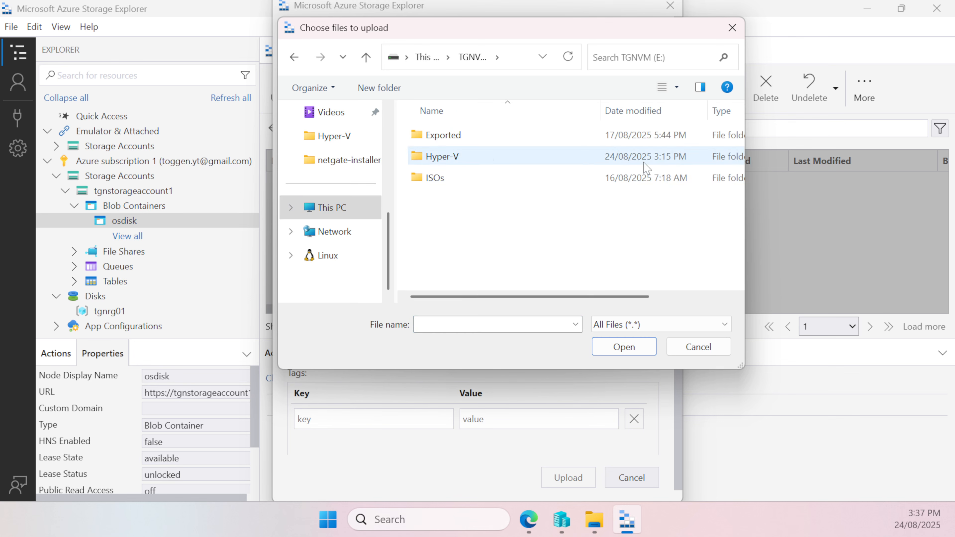
double_click(486, 156)
double_click(452, 195)
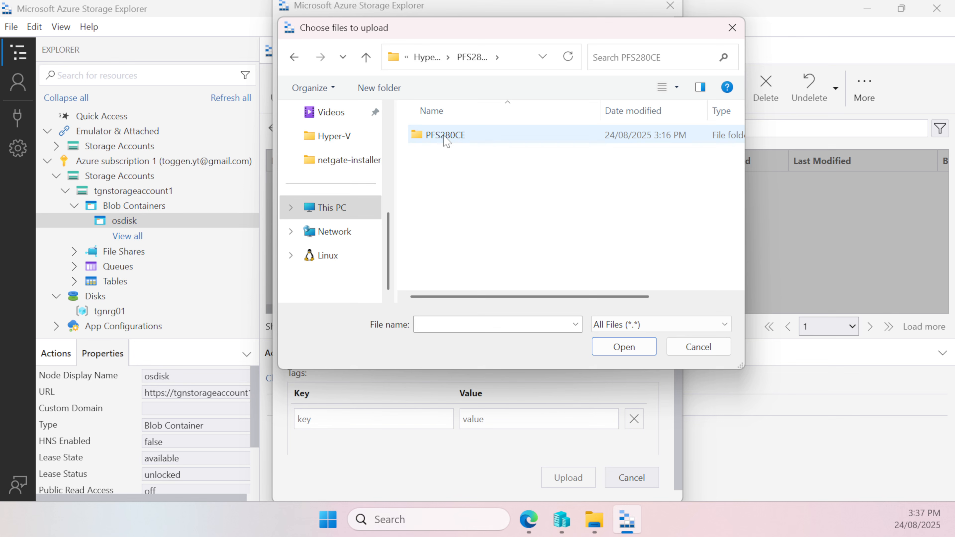
double_click(451, 135)
double_click(471, 137)
double_click(472, 155)
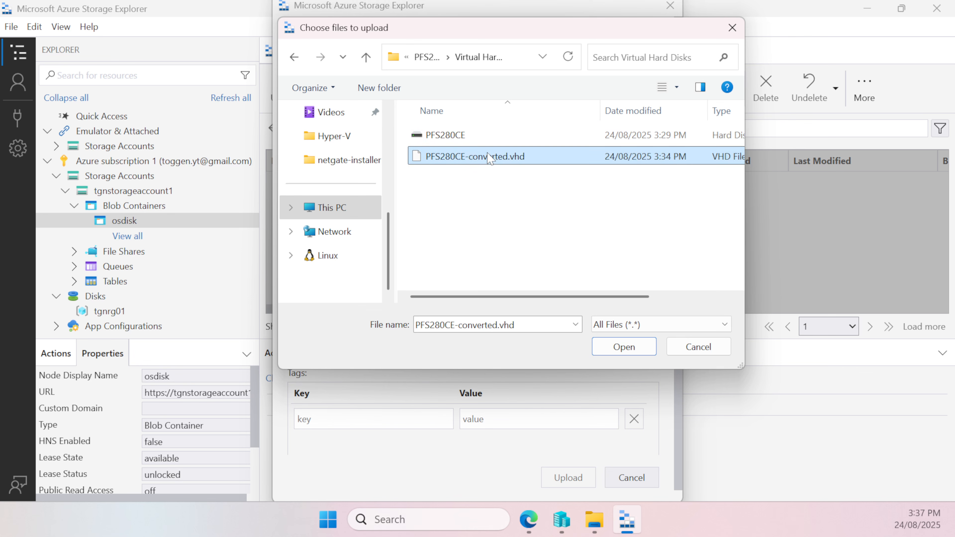
scroll(531, 200, "down", 1)
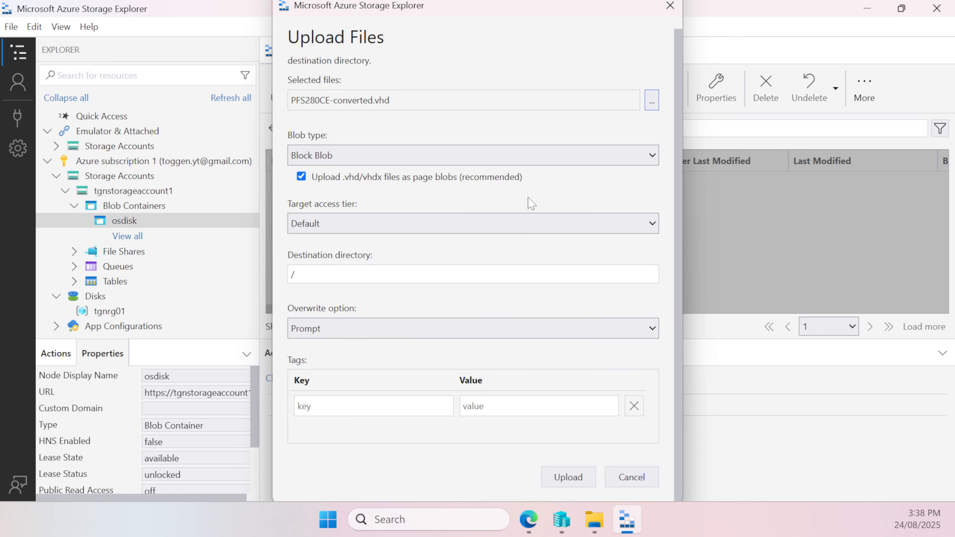
left_click(568, 477)
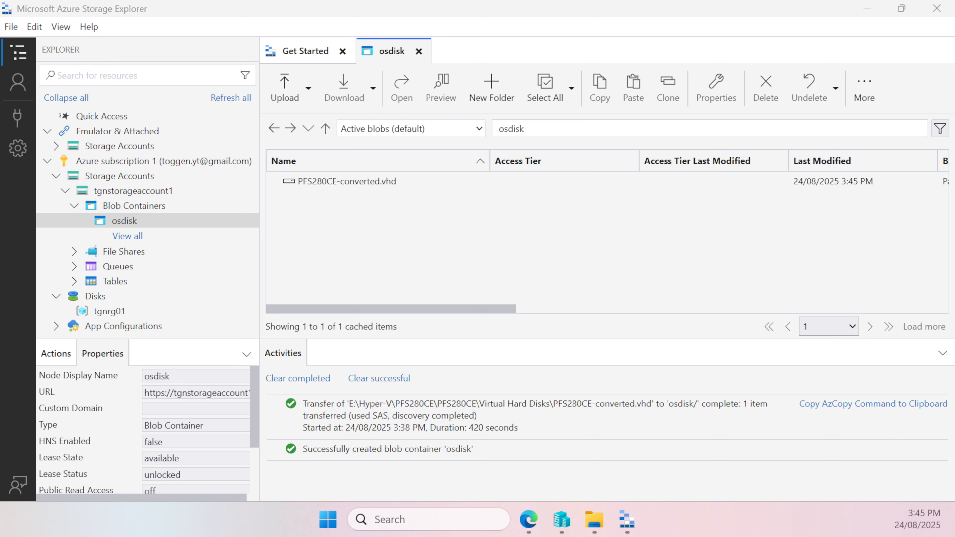
Switch to Edge, browse the osdisk blob container of tgnstorageaccount1 and widen its Name column to check the uploaded file
left_click(528, 519)
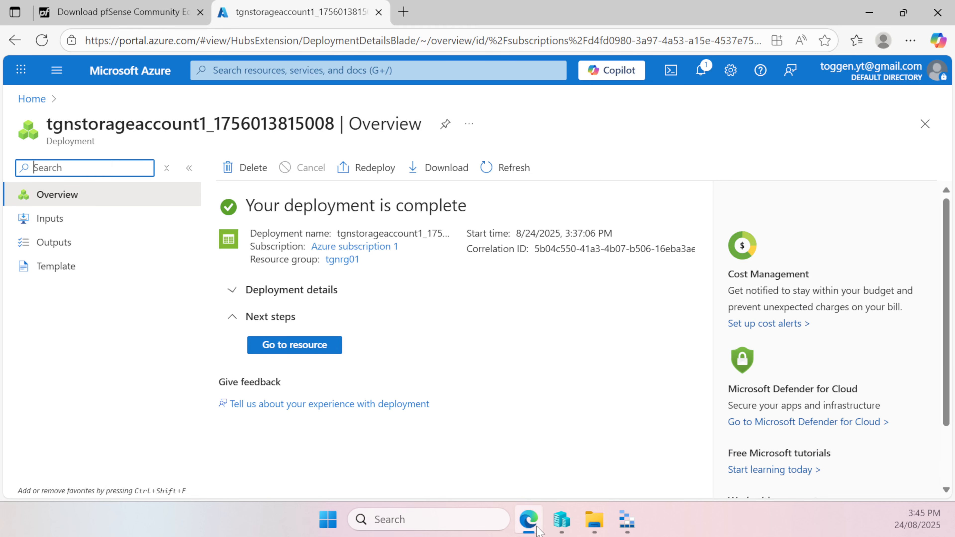
left_click(328, 351)
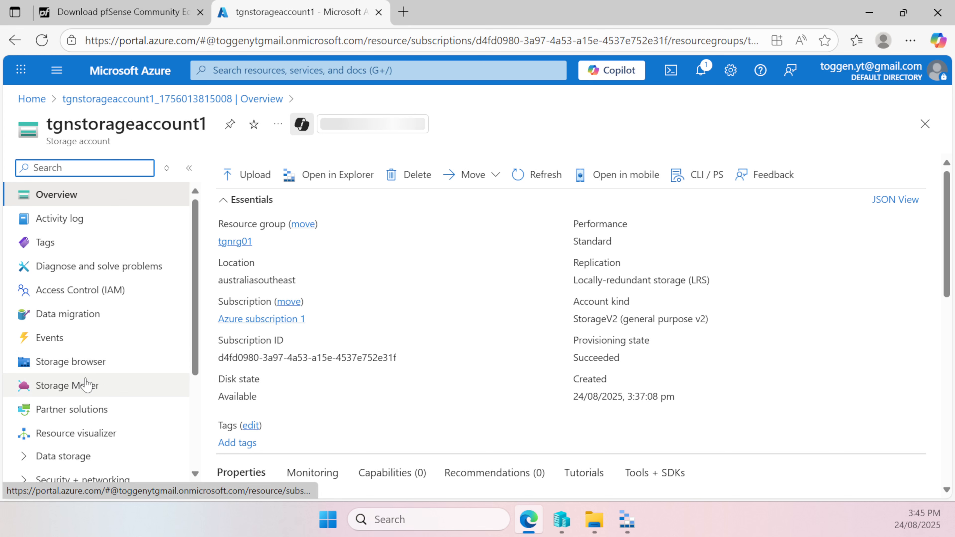
left_click(85, 370)
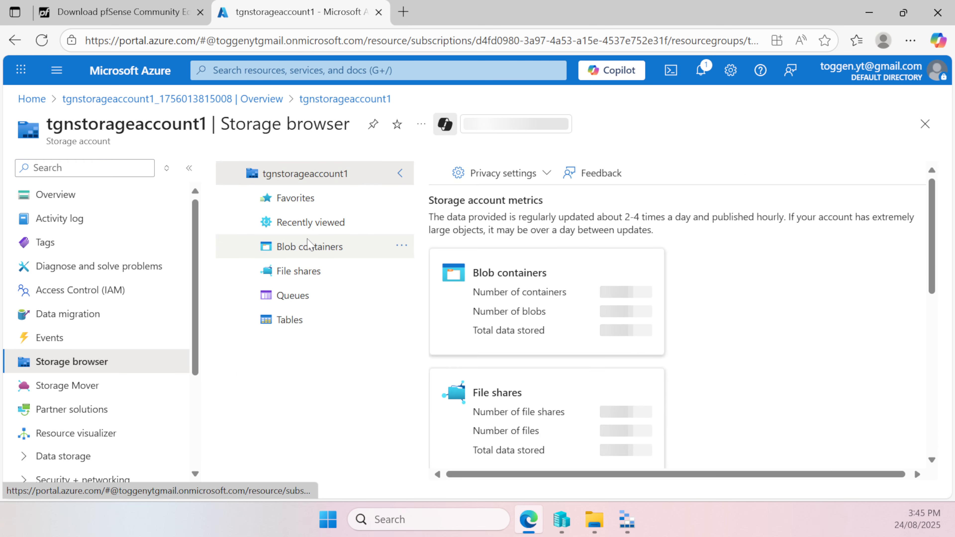
left_click(320, 246)
left_click(514, 334)
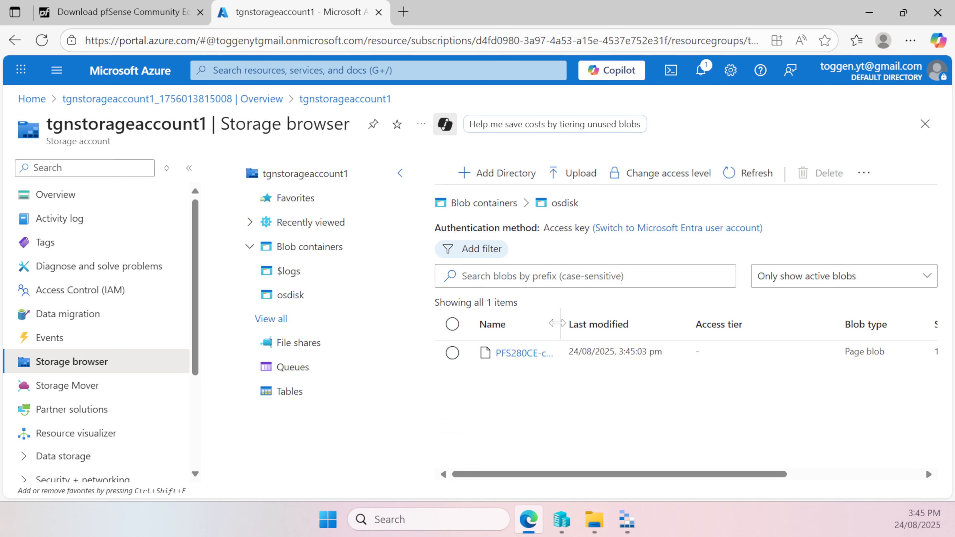
left_click_drag(555, 311, 718, 310)
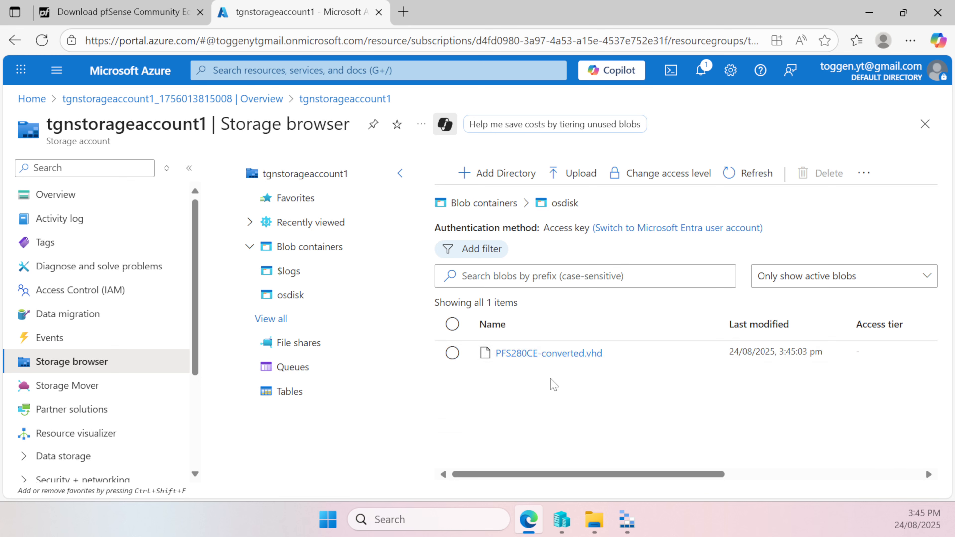